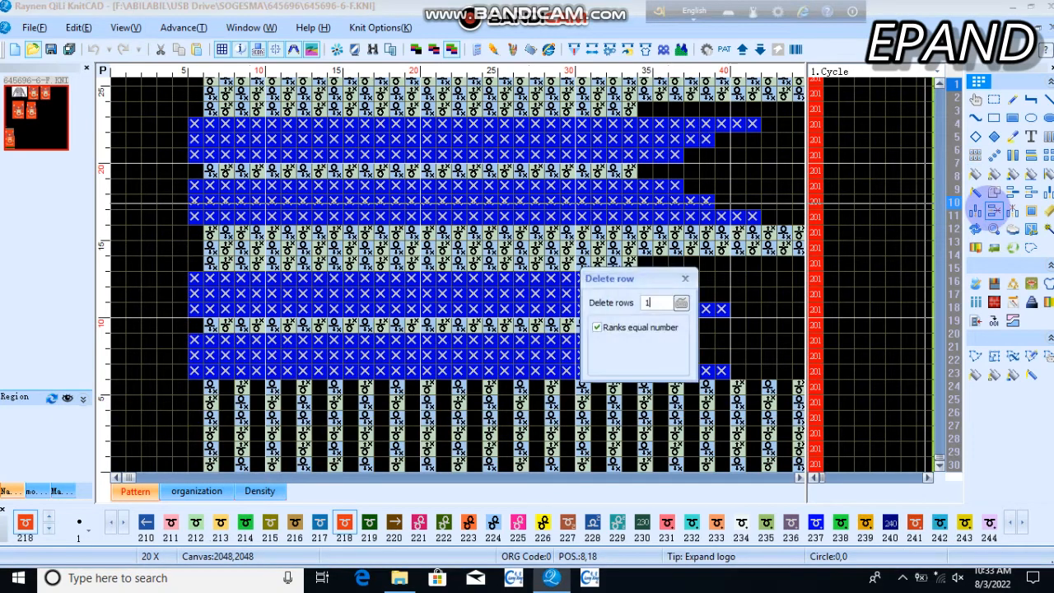
# Set the Delete row count to 2 and repeatedly delete the pattern's lowest rows until all the low blue X rows are gone
pyautogui.click(681, 302)
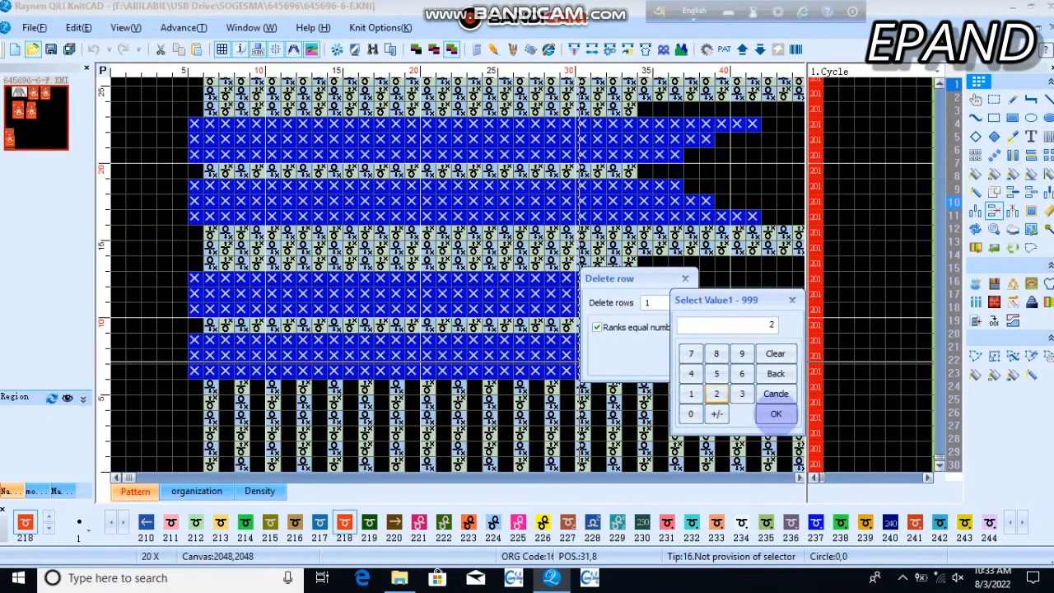
pyautogui.click(776, 414)
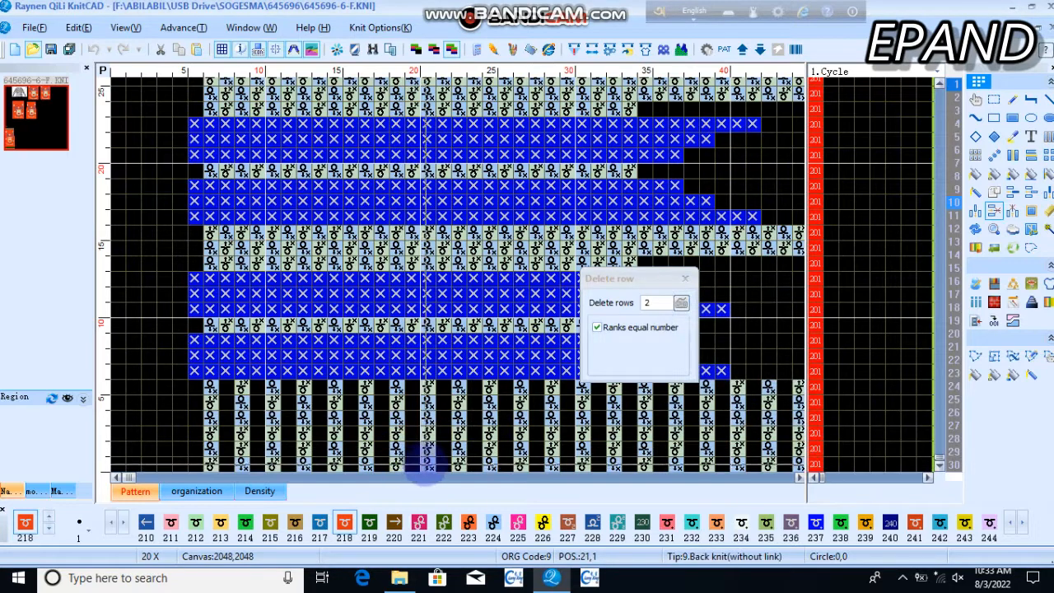
pyautogui.click(426, 461)
pyautogui.click(426, 461)
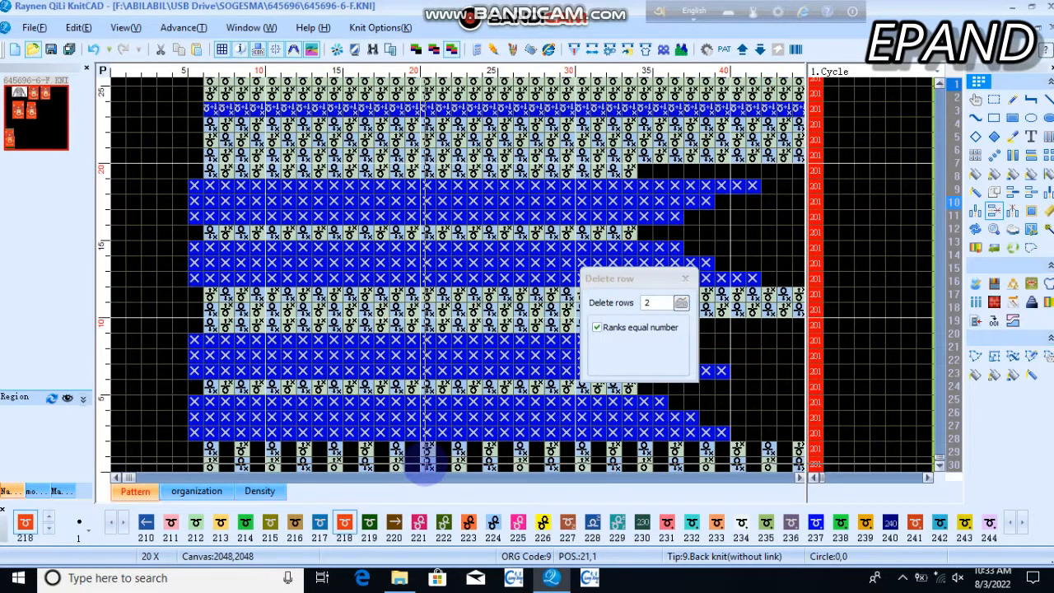
pyautogui.click(426, 463)
pyautogui.click(426, 465)
pyautogui.click(426, 462)
pyautogui.click(426, 463)
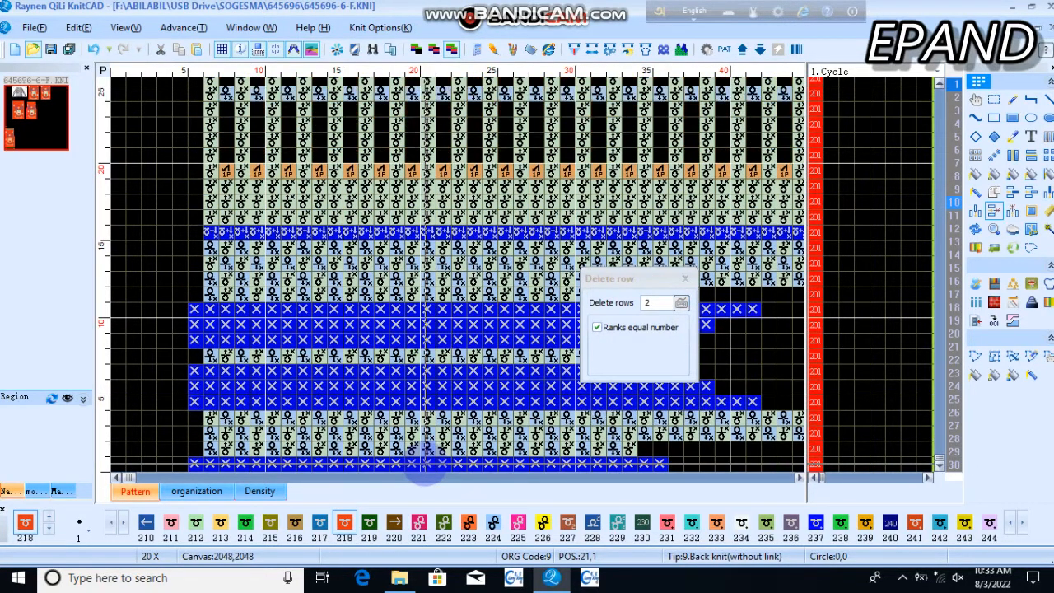
pyautogui.click(426, 463)
pyautogui.click(426, 463)
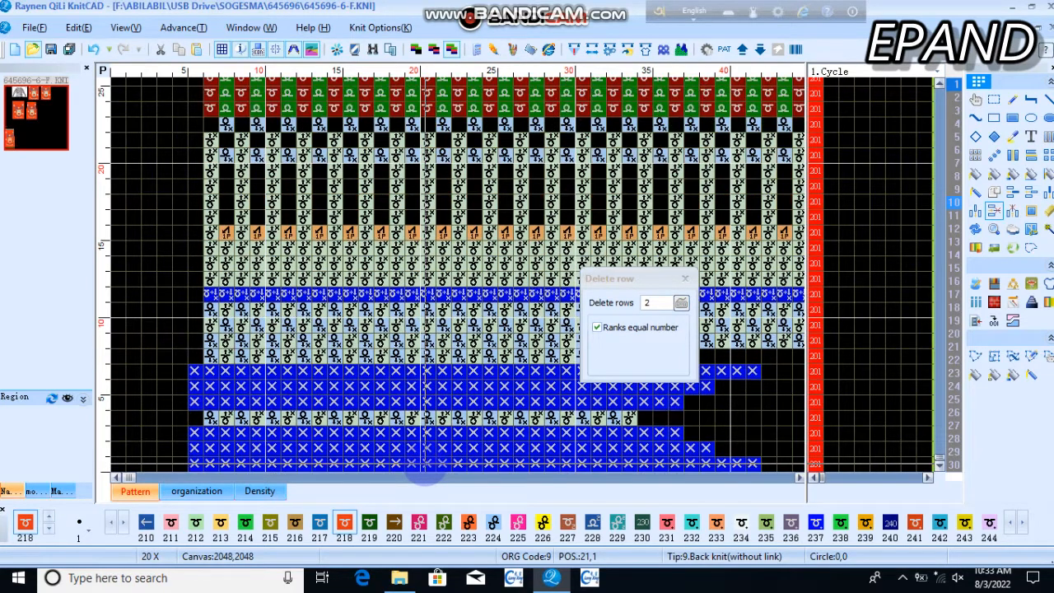
pyautogui.click(426, 463)
pyautogui.click(426, 463)
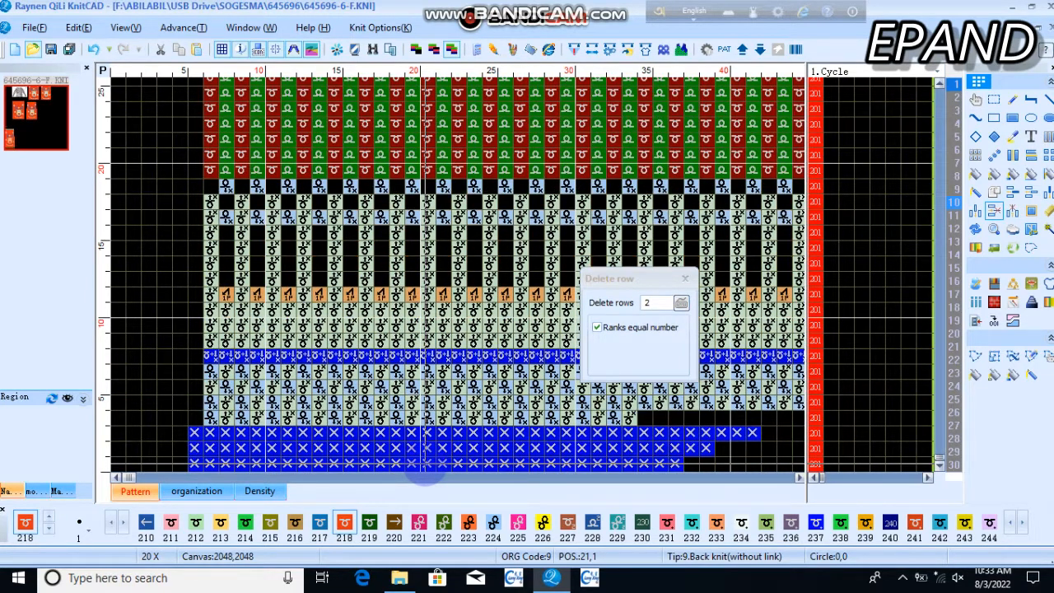
pyautogui.click(426, 463)
pyautogui.click(425, 463)
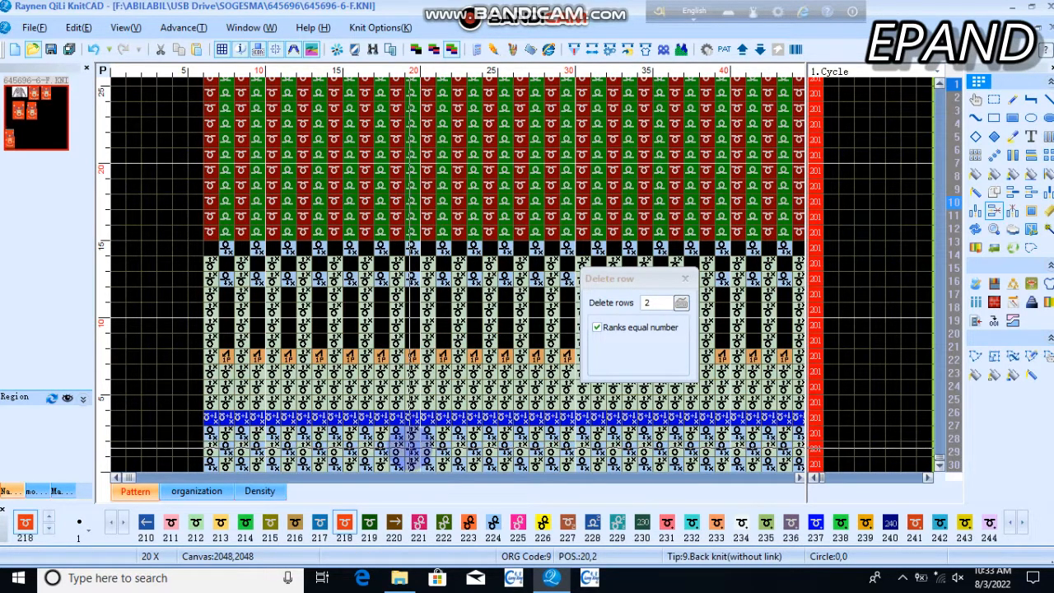
# Examine the top edge of the deer vest piece and its bottom rib rows, and close the row deletion settings
pyautogui.scroll(-8, 410, 448)
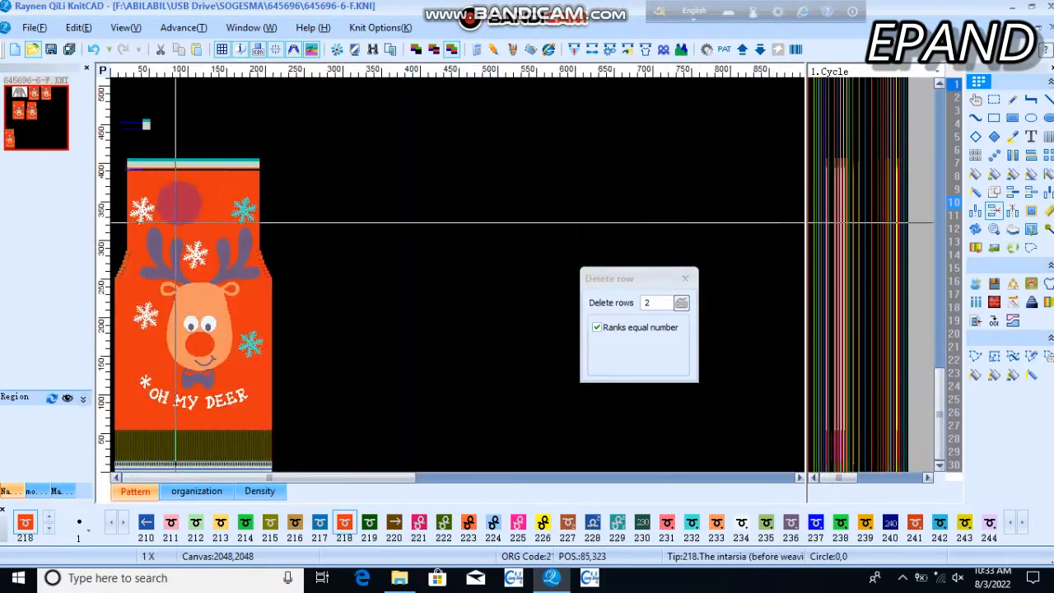
pyautogui.scroll(8, 176, 206)
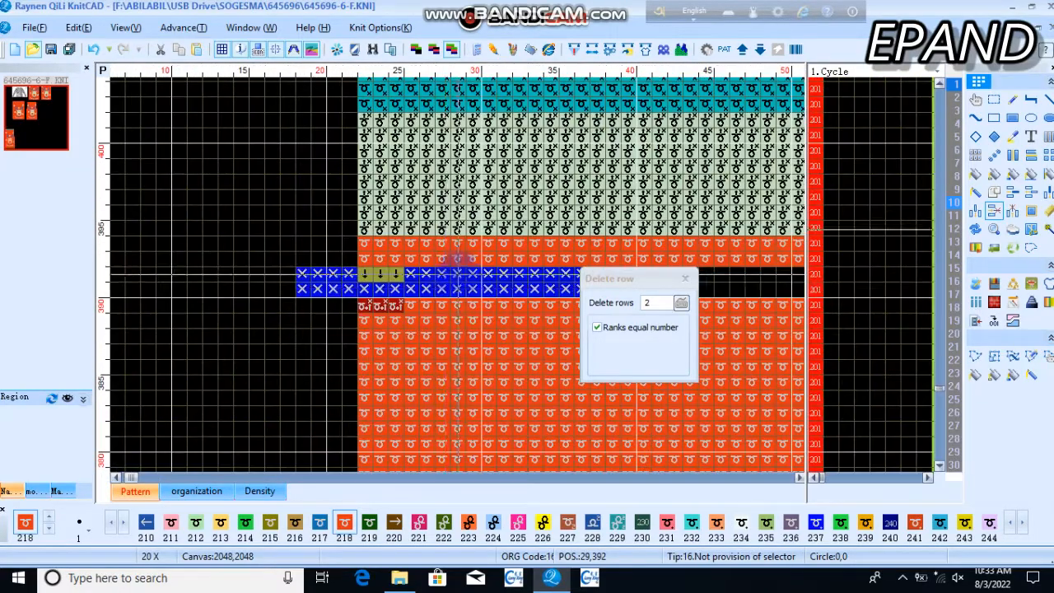
pyautogui.scroll(2, 458, 257)
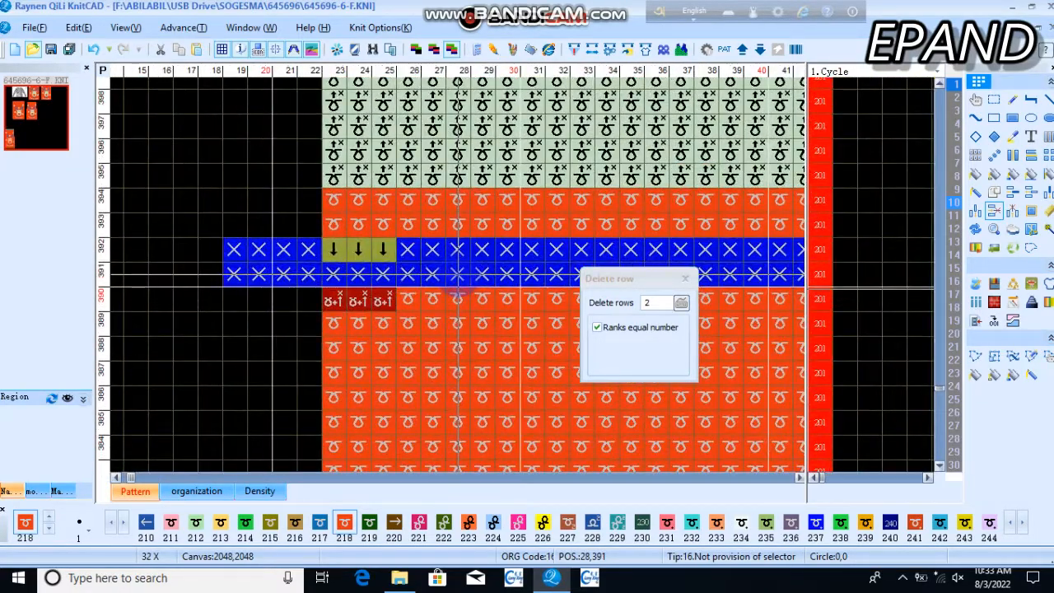
pyautogui.scroll(-8, 458, 277)
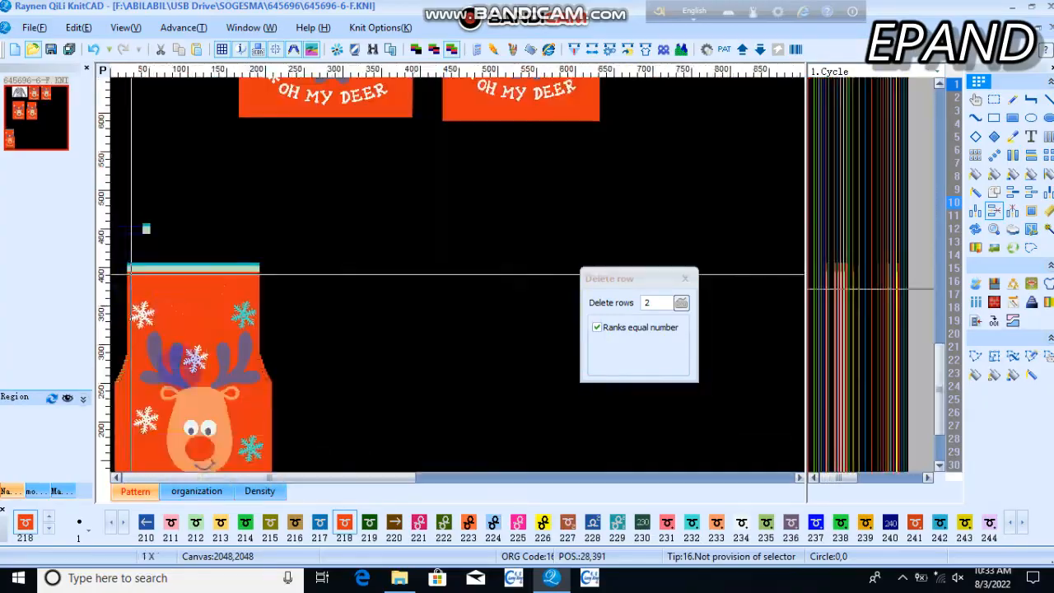
pyautogui.scroll(4, 458, 277)
pyautogui.scroll(-4, 458, 277)
pyautogui.scroll(4, 239, 458)
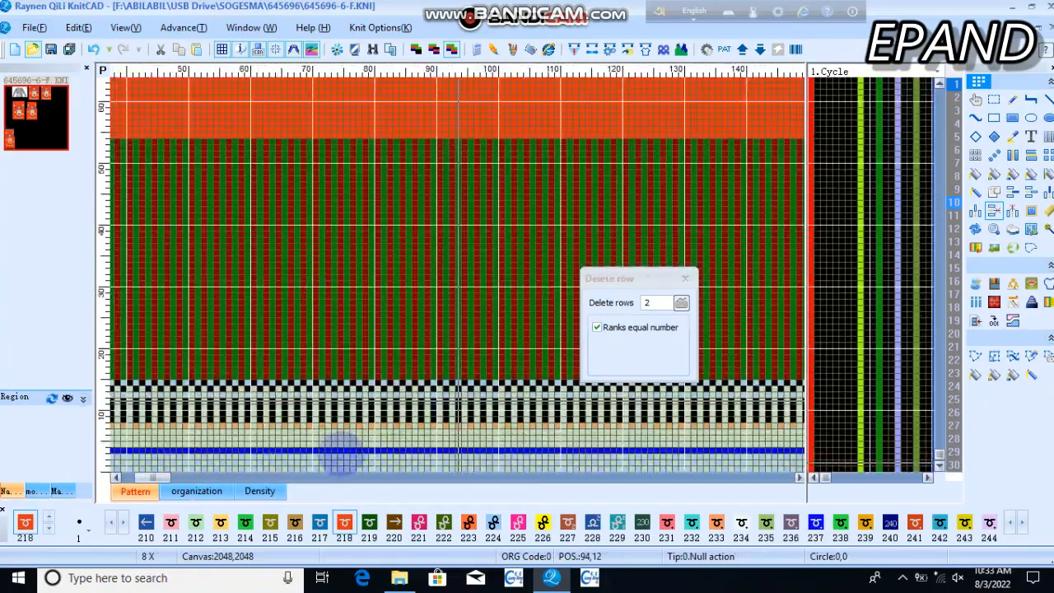
pyautogui.scroll(4, 239, 458)
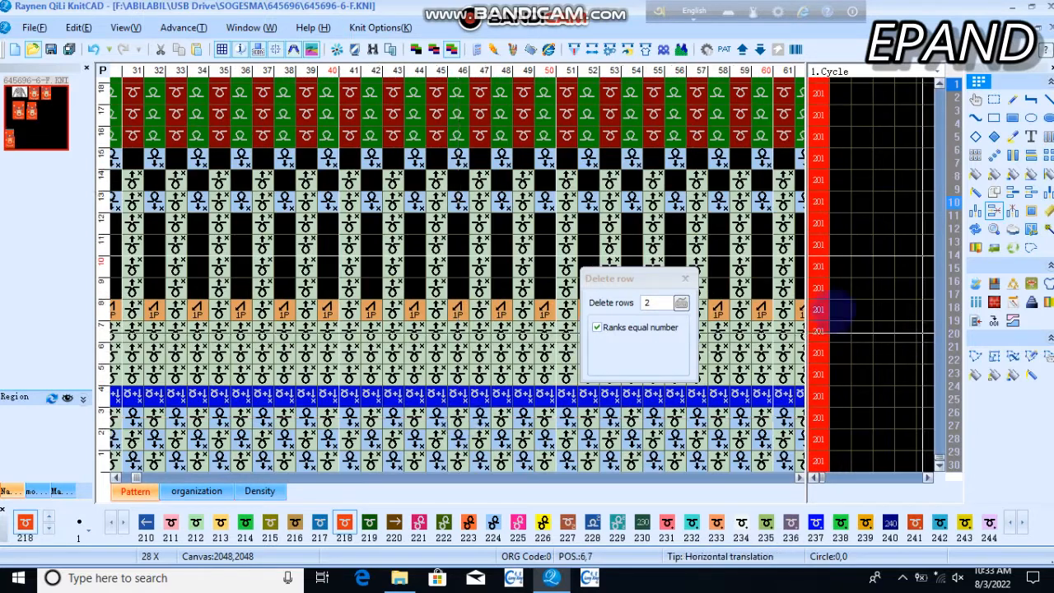
pyautogui.click(685, 279)
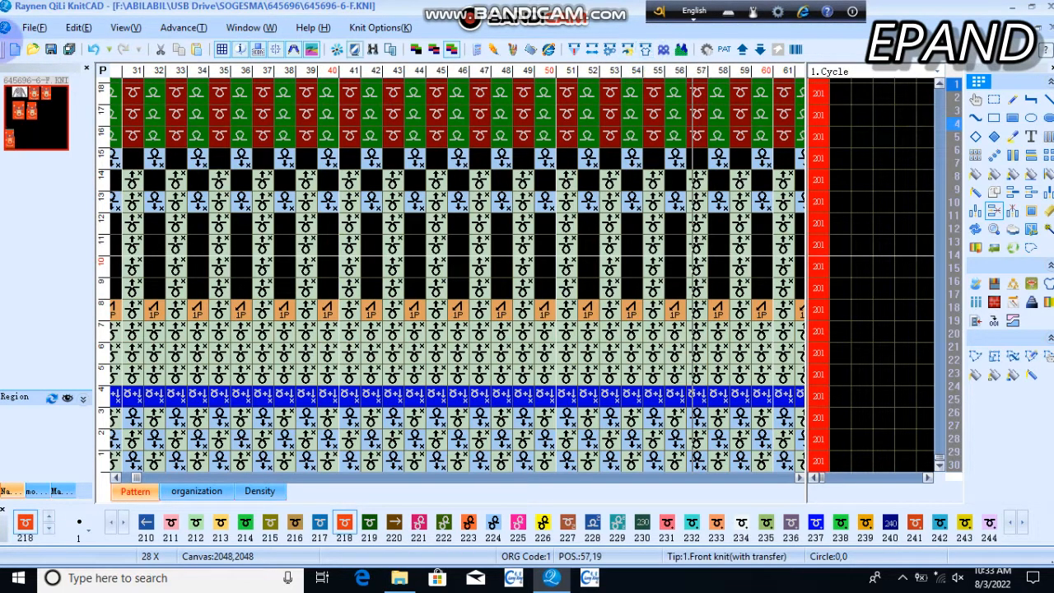
# Create a new pattern file and generate a shape in it with Rib2x2 ribbing and the Front 2 option
pyautogui.click(31, 27)
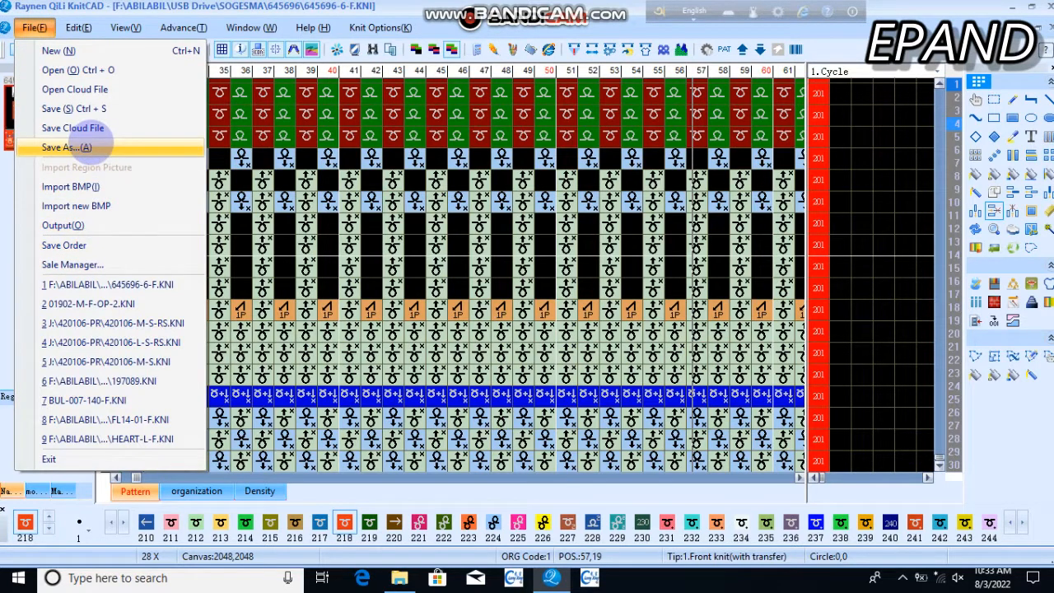
pyautogui.click(58, 51)
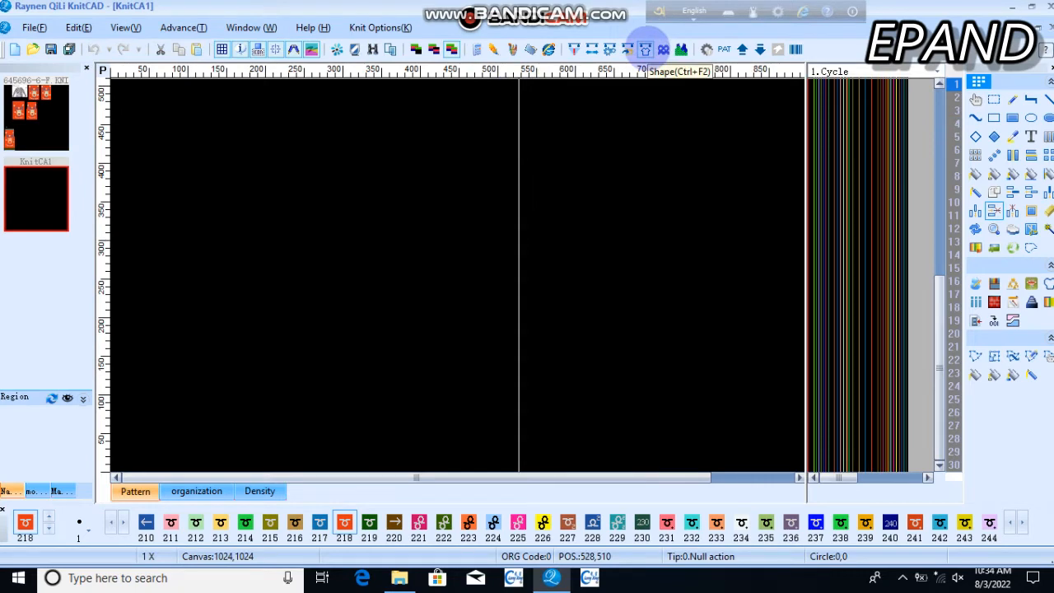
pyautogui.click(645, 49)
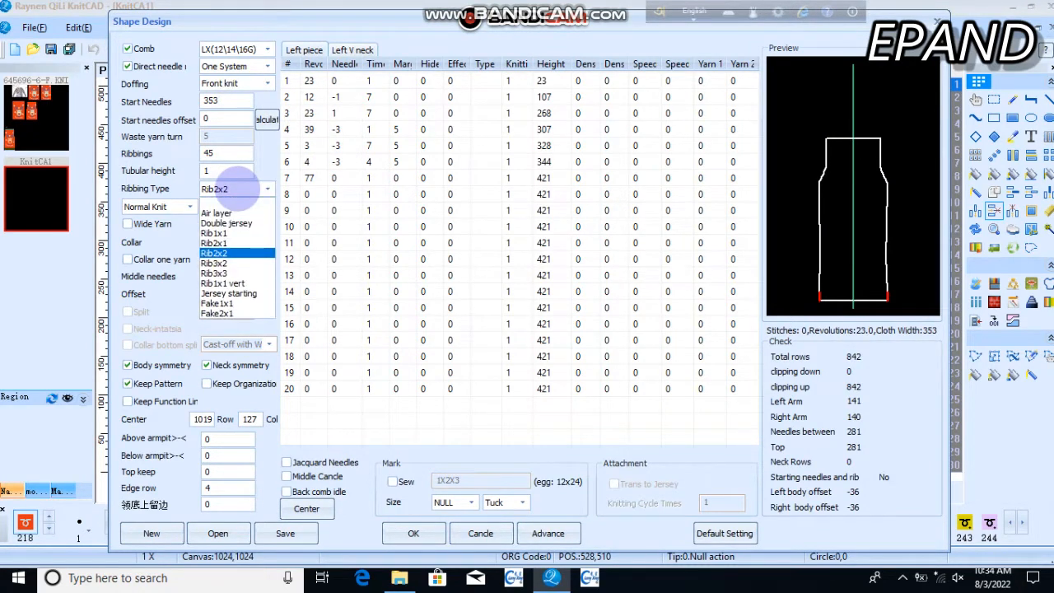
pyautogui.click(414, 533)
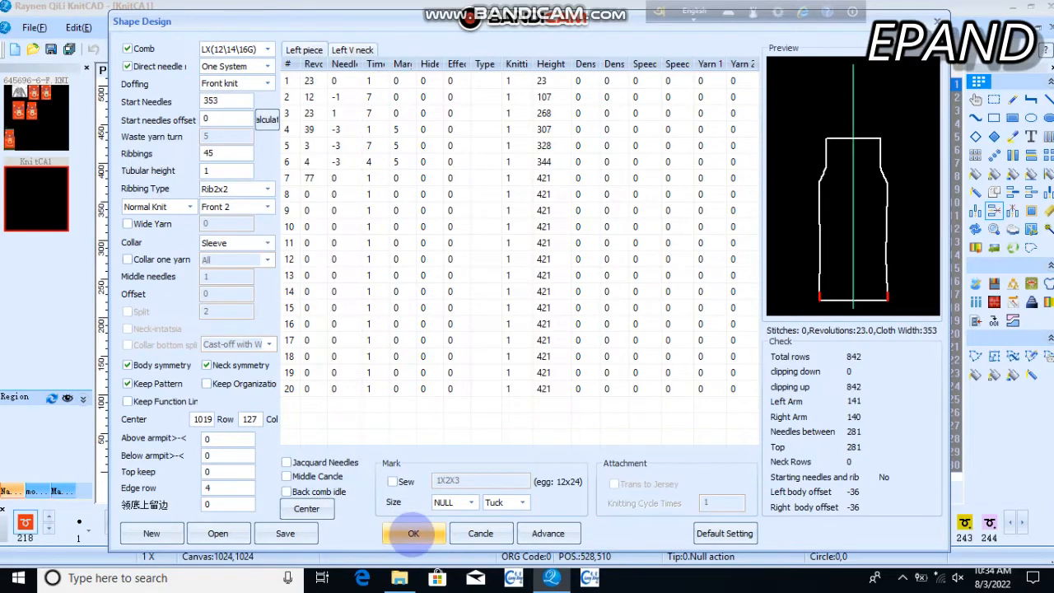
# Copy the block of columns 2 to 5, rows 1 to 21, from the start of the new Rib2x2 pattern
pyautogui.scroll(6, 125, 461)
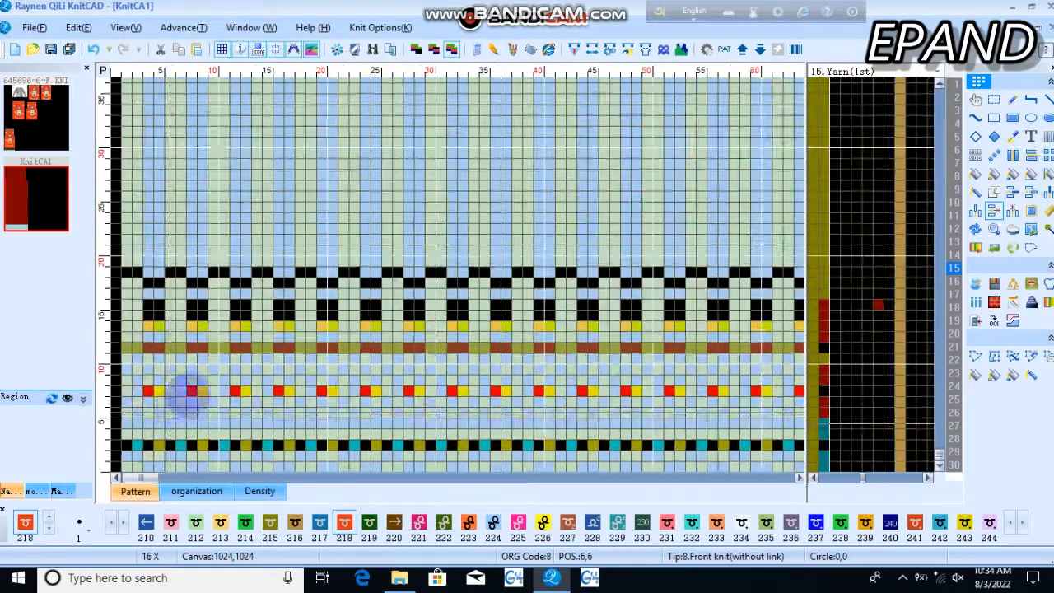
pyautogui.scroll(1, 190, 395)
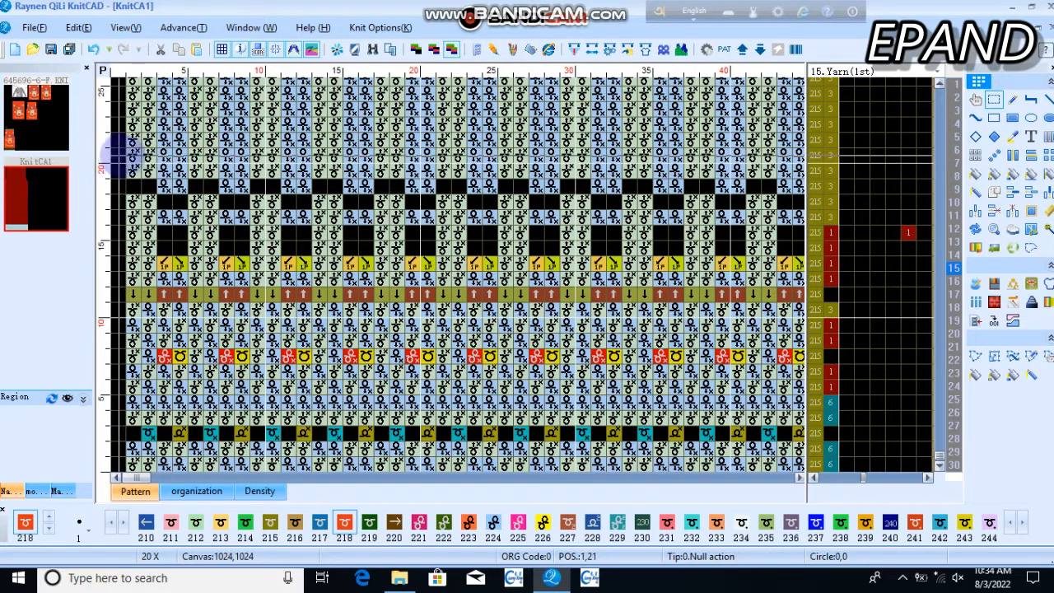
pyautogui.moveTo(153, 155); pyautogui.dragTo(183, 468)
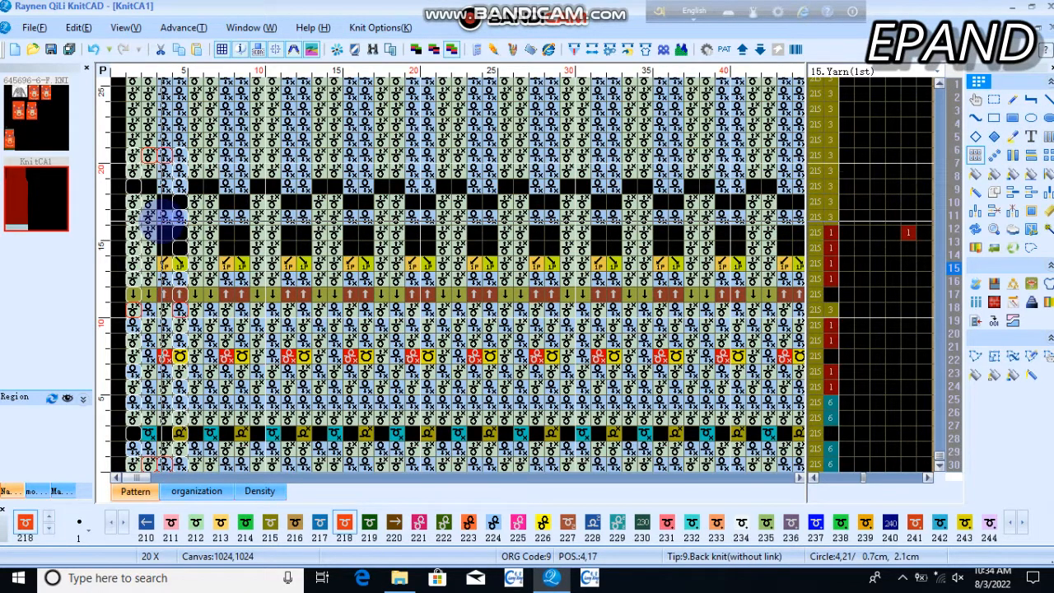
pyautogui.rightClick(154, 214)
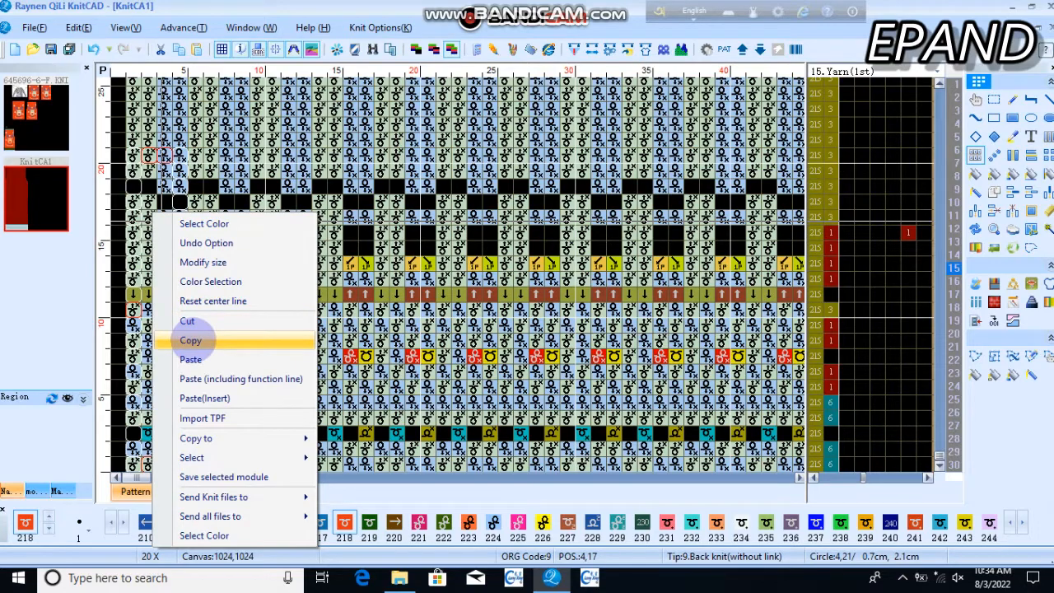
pyautogui.click(189, 339)
# Return to the 645696-6-F pattern and generate a shape there with Rib1x1 ribbing and the Front 1 option
pyautogui.click(29, 116)
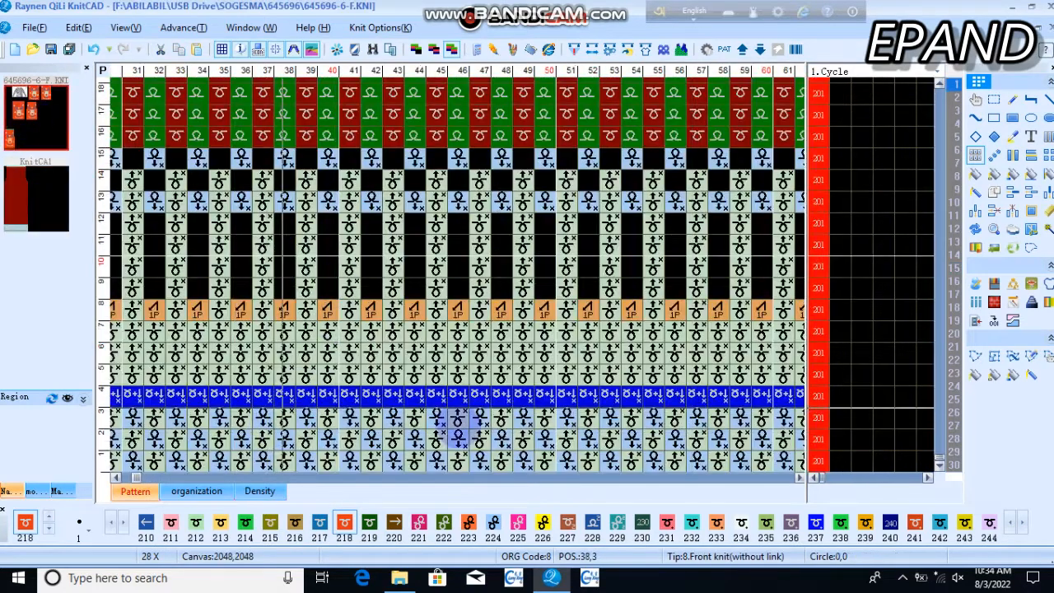
pyautogui.scroll(-1, 458, 435)
pyautogui.scroll(-1, 194, 407)
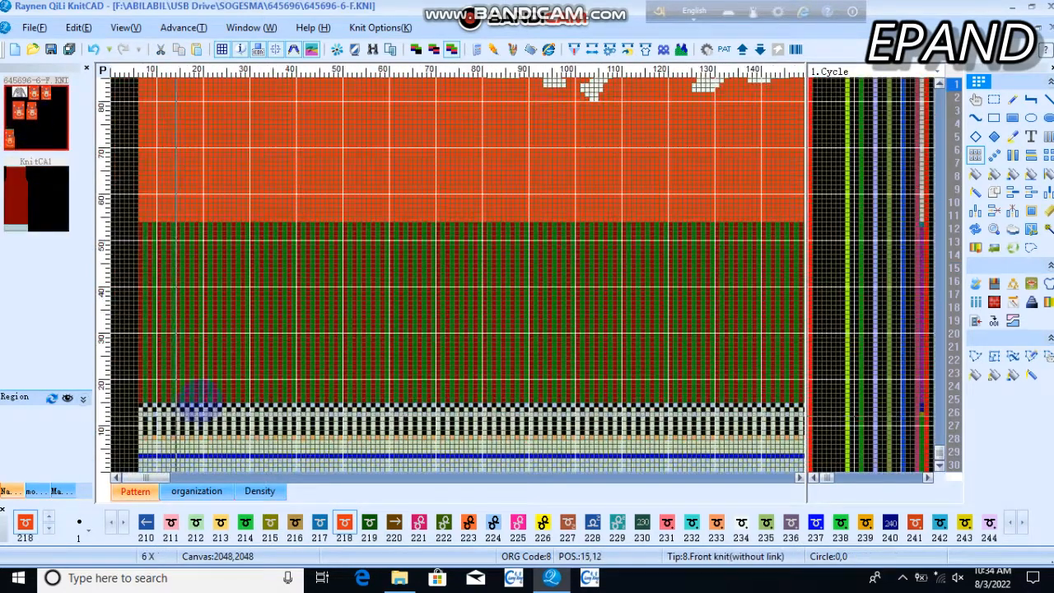
pyautogui.scroll(1, 266, 350)
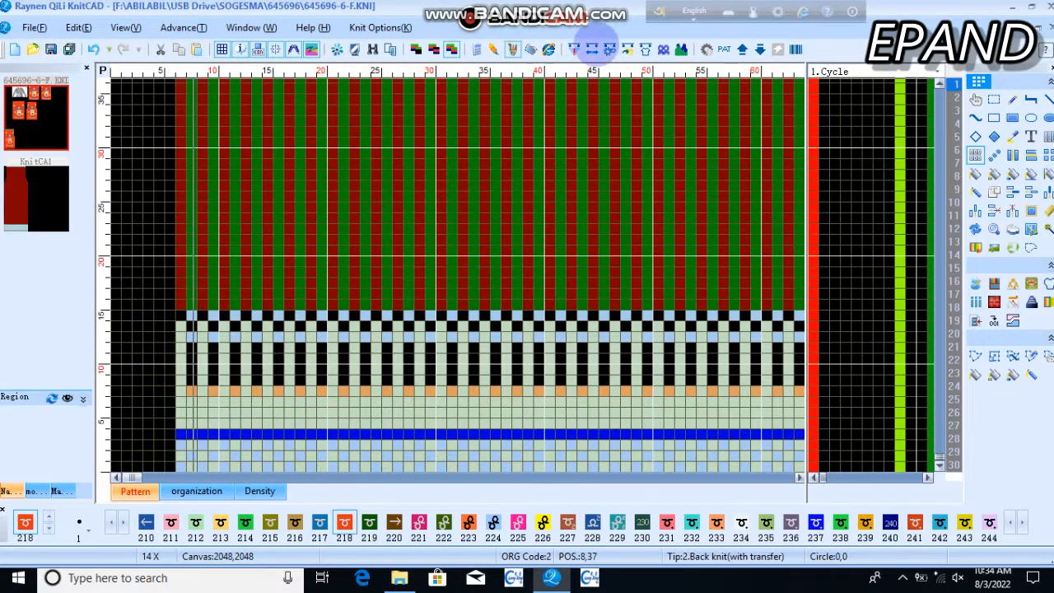
pyautogui.click(645, 49)
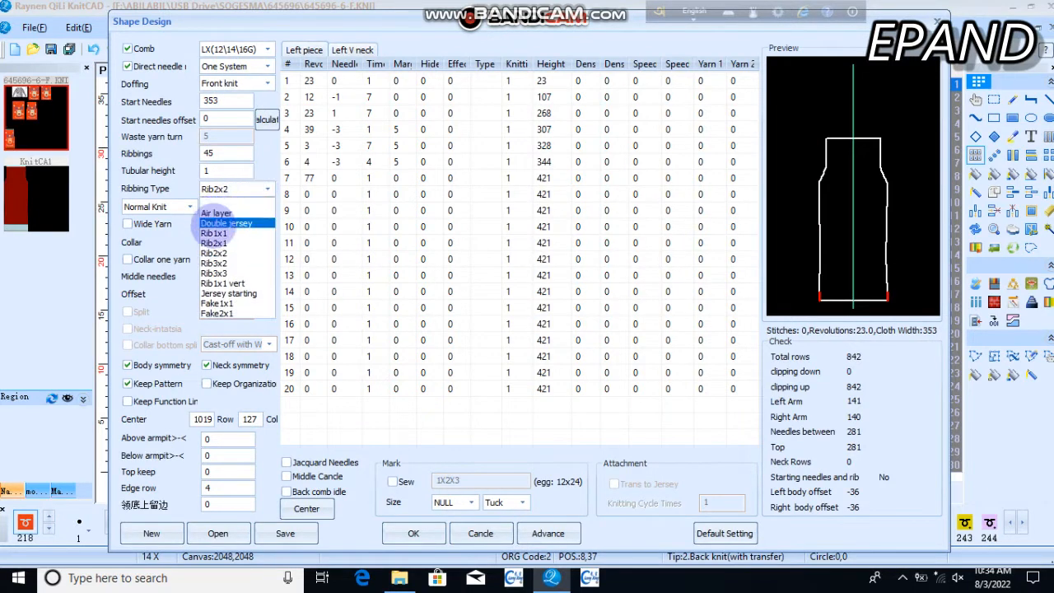
pyautogui.click(233, 234)
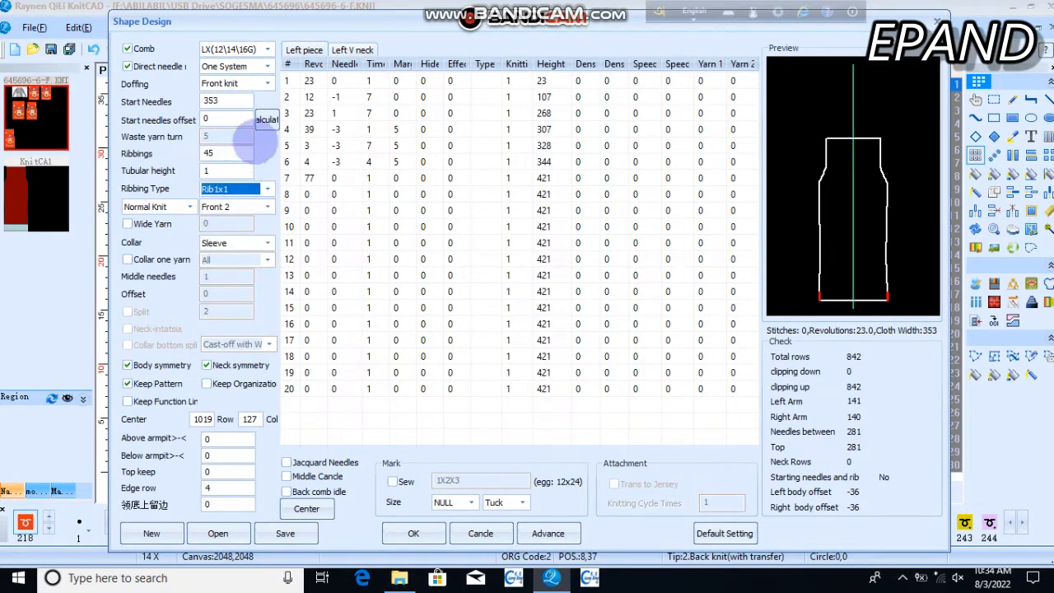
pyautogui.click(265, 206)
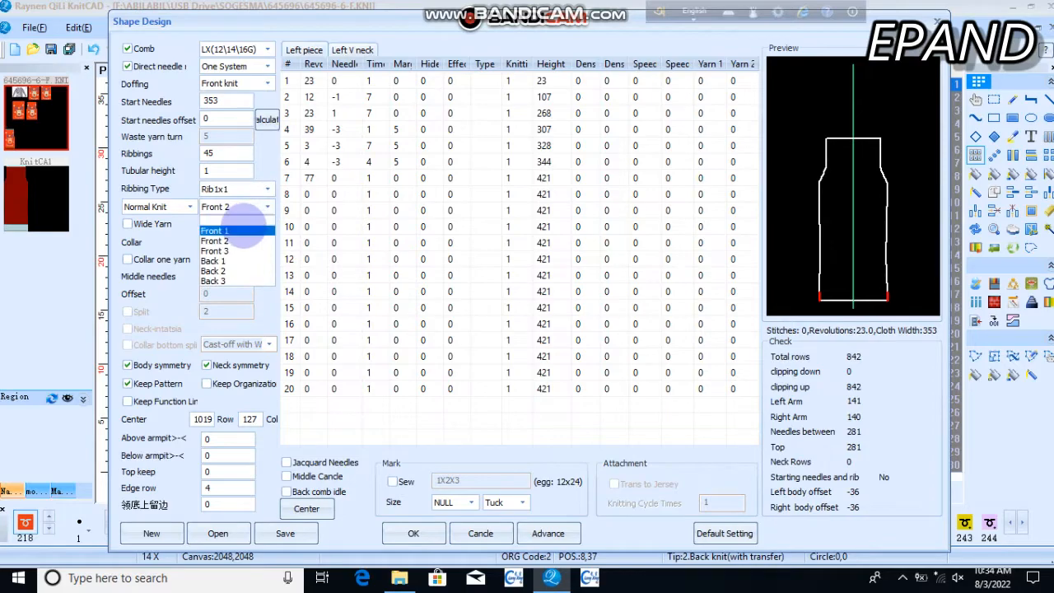
pyautogui.click(247, 230)
pyautogui.click(413, 534)
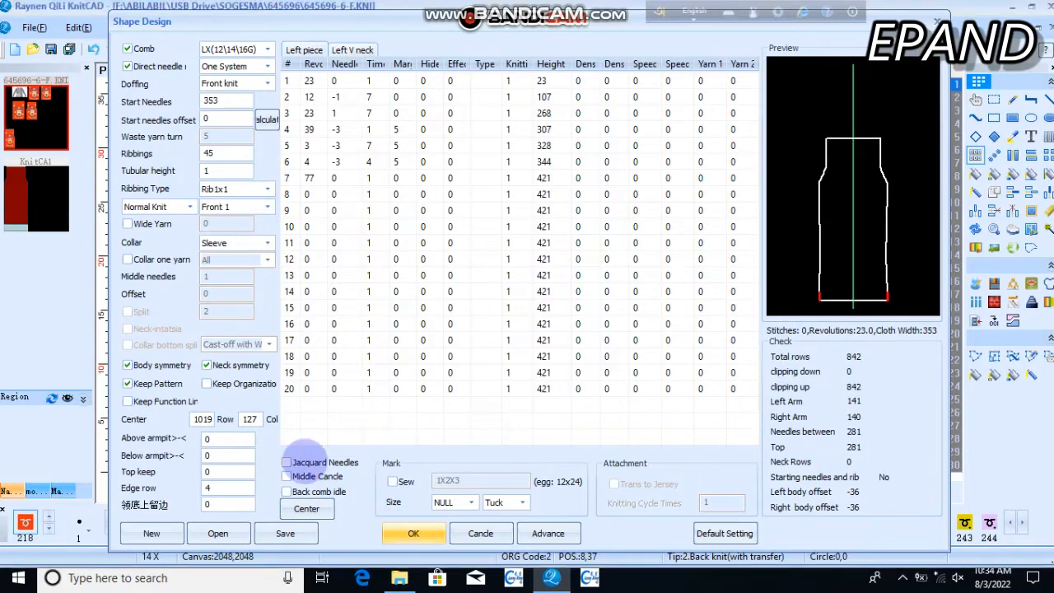
# Copy columns 2 to 5, rows 1 to 16, of the Rib1x1 start and undo the shape generation in 645696-6-F
pyautogui.scroll(2, 141, 272)
pyautogui.scroll(1, 141, 272)
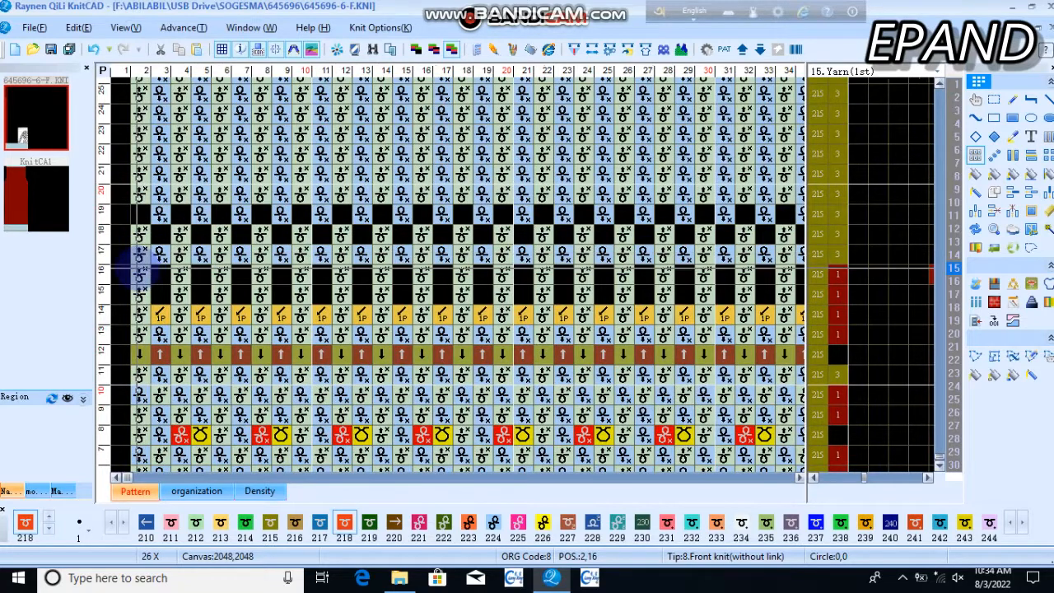
pyautogui.moveTo(141, 272); pyautogui.dragTo(201, 466)
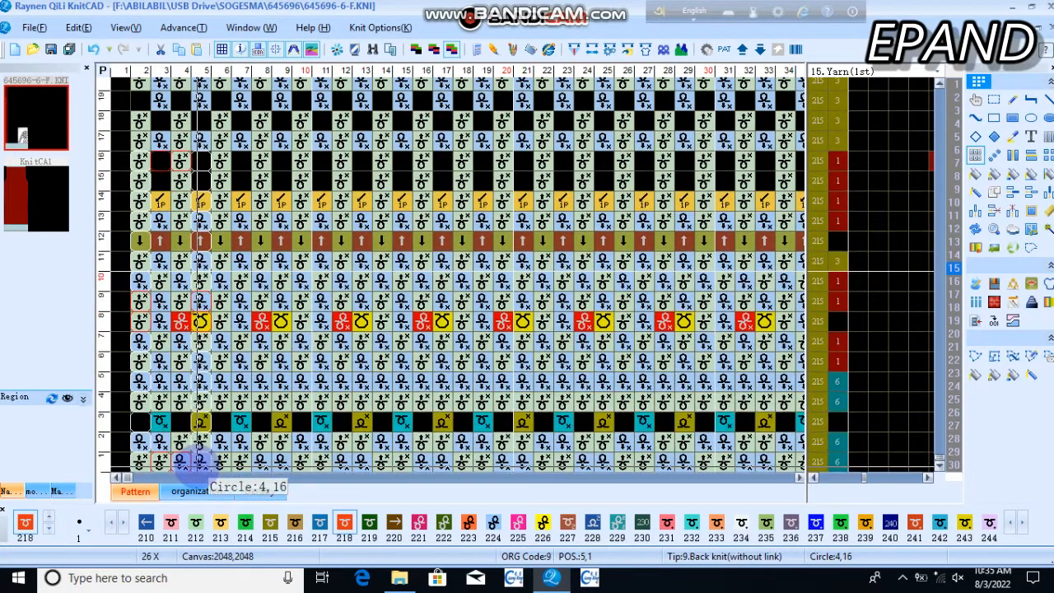
pyautogui.rightClick(142, 376)
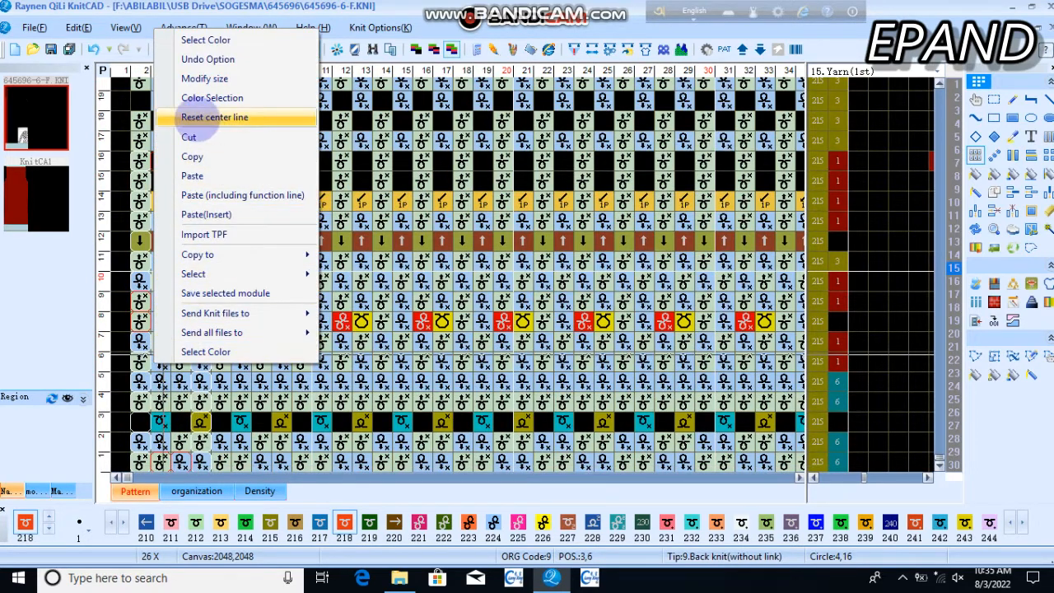
pyautogui.click(194, 156)
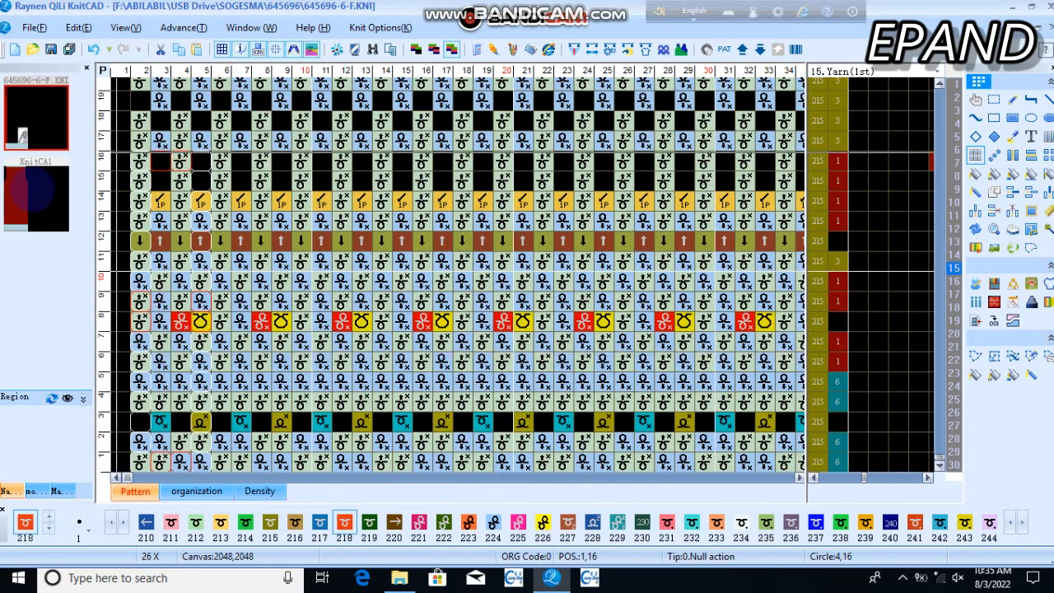
pyautogui.scroll(1, 453, 272)
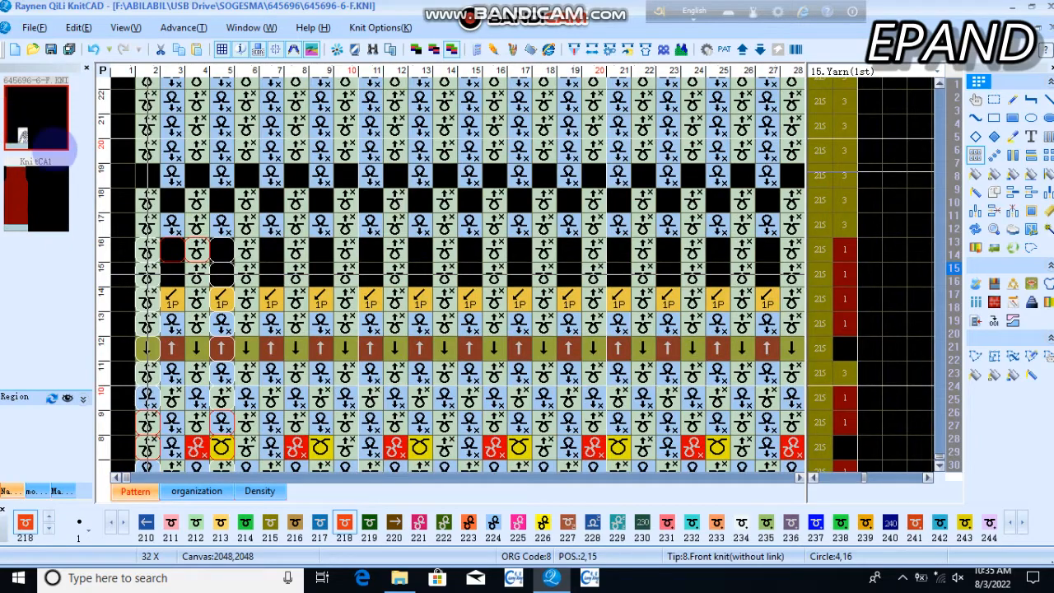
pyautogui.click(93, 49)
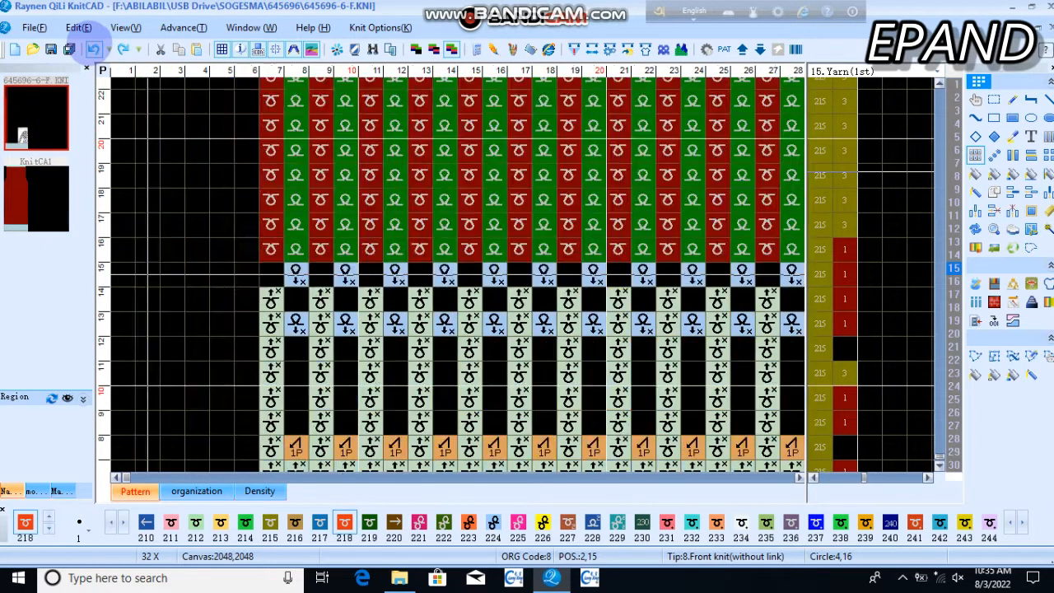
pyautogui.scroll(-4, 230, 280)
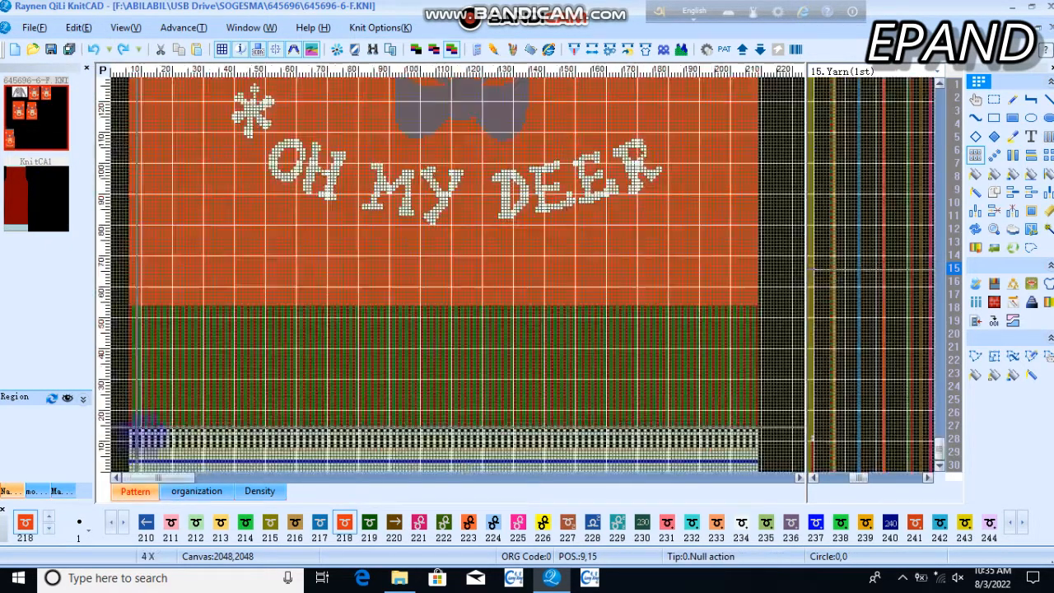
pyautogui.scroll(3, 181, 404)
pyautogui.scroll(2, 231, 370)
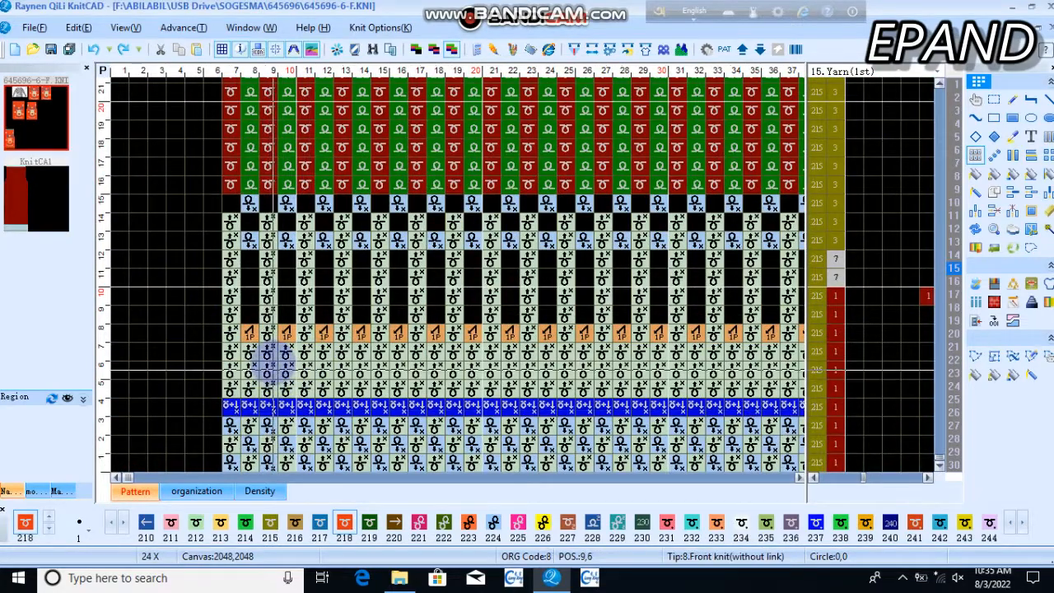
pyautogui.rightClick(252, 285)
pyautogui.click(287, 388)
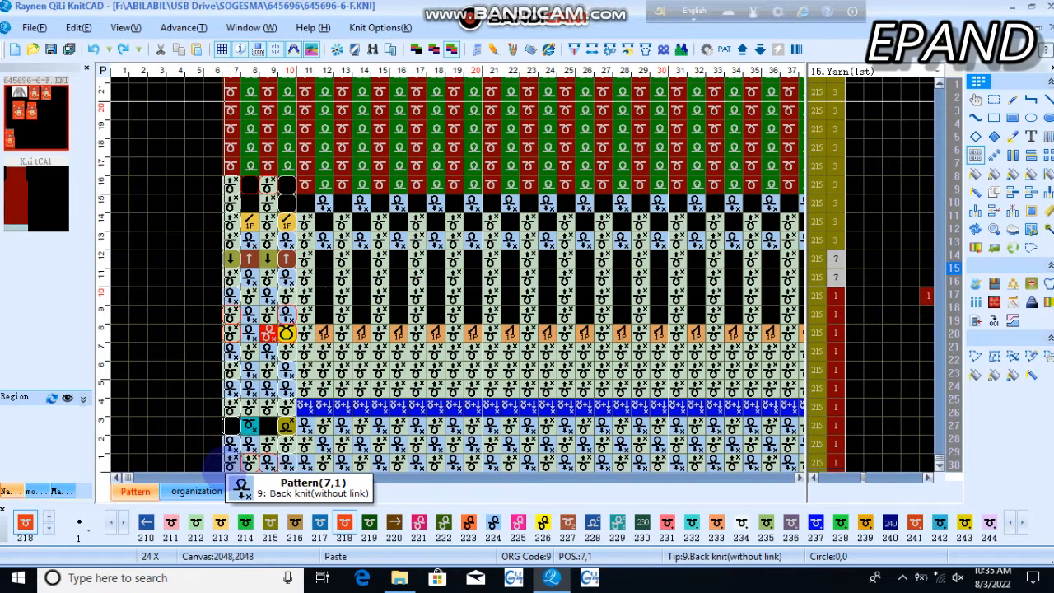
pyautogui.rightClick(226, 464)
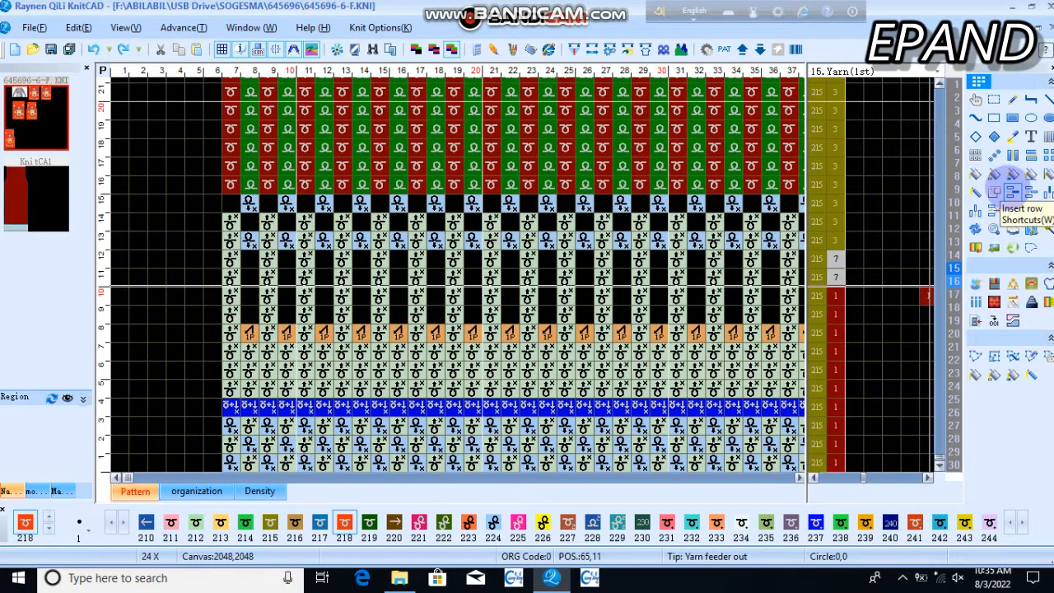
# Insert four rows at the start of the vest and paste the copied Rib1x1 block into columns 7 to 10 from row 1
pyautogui.click(515, 425)
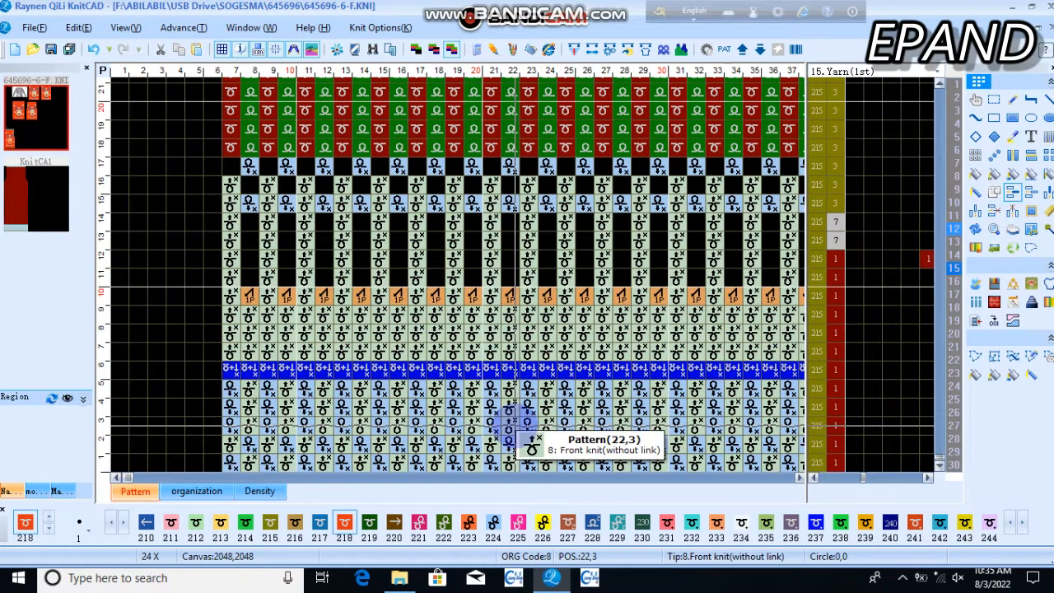
pyautogui.click(432, 379)
pyautogui.rightClick(228, 222)
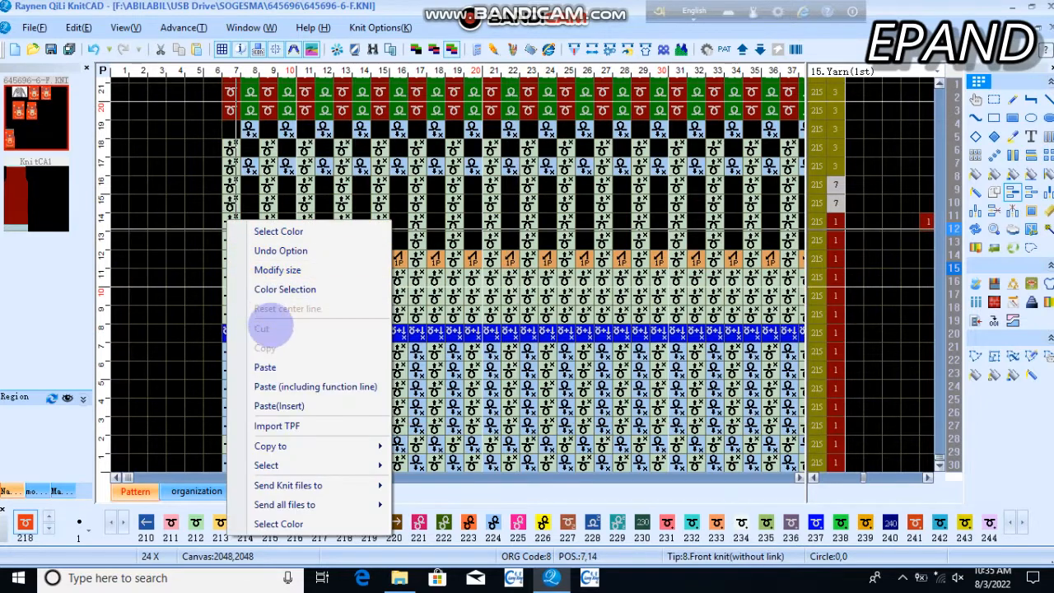
pyautogui.click(266, 366)
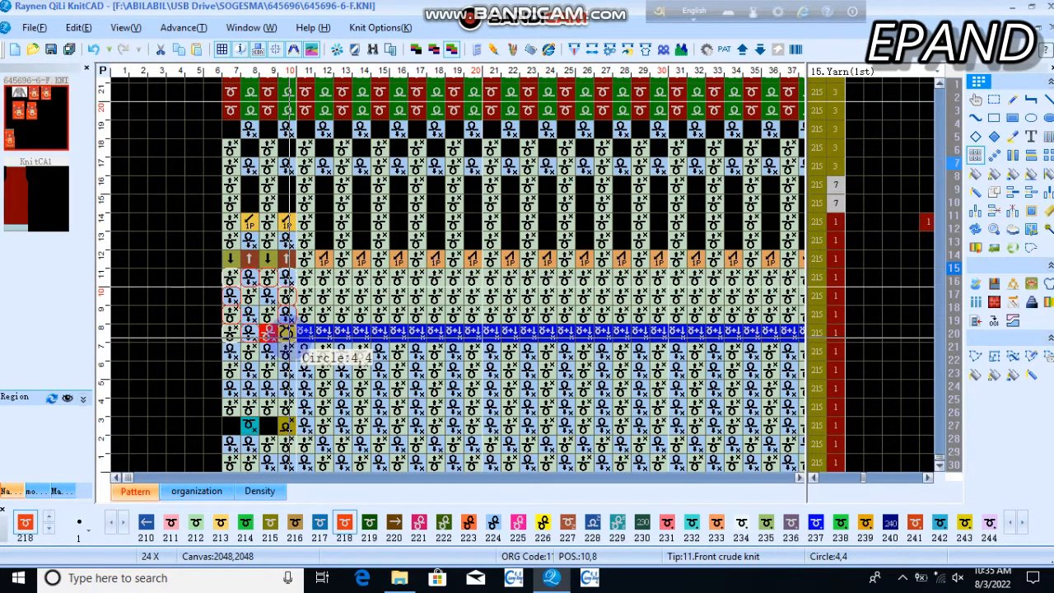
# Flat-copy the block of columns 7 to 8, rows 11 to 14, across the vest's width up to column 209
pyautogui.click(289, 338)
pyautogui.moveTo(230, 216); pyautogui.dragTo(247, 280)
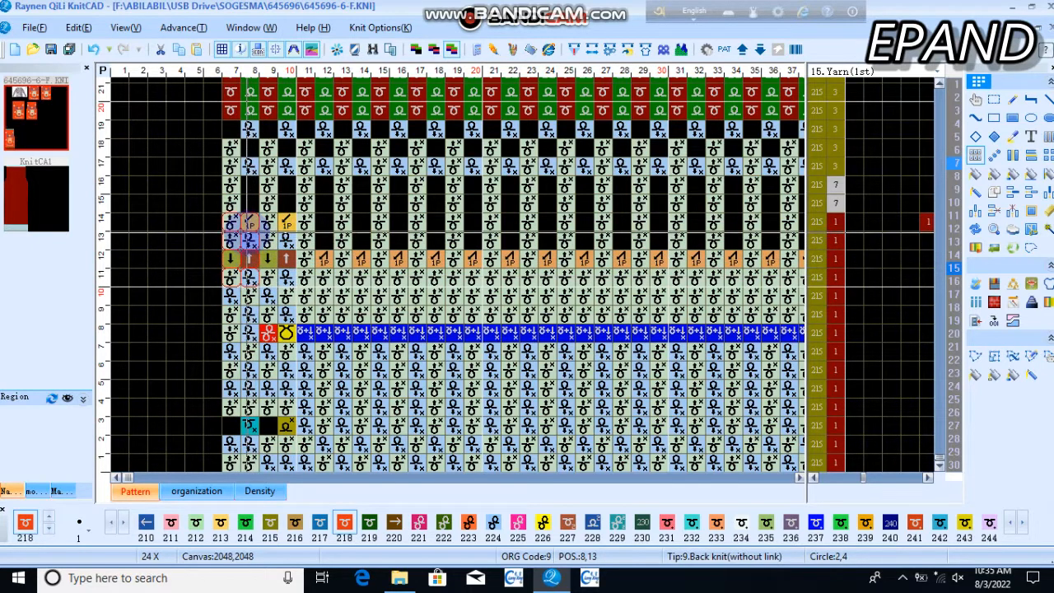
pyautogui.scroll(-7, 657, 235)
pyautogui.scroll(-4, 337, 383)
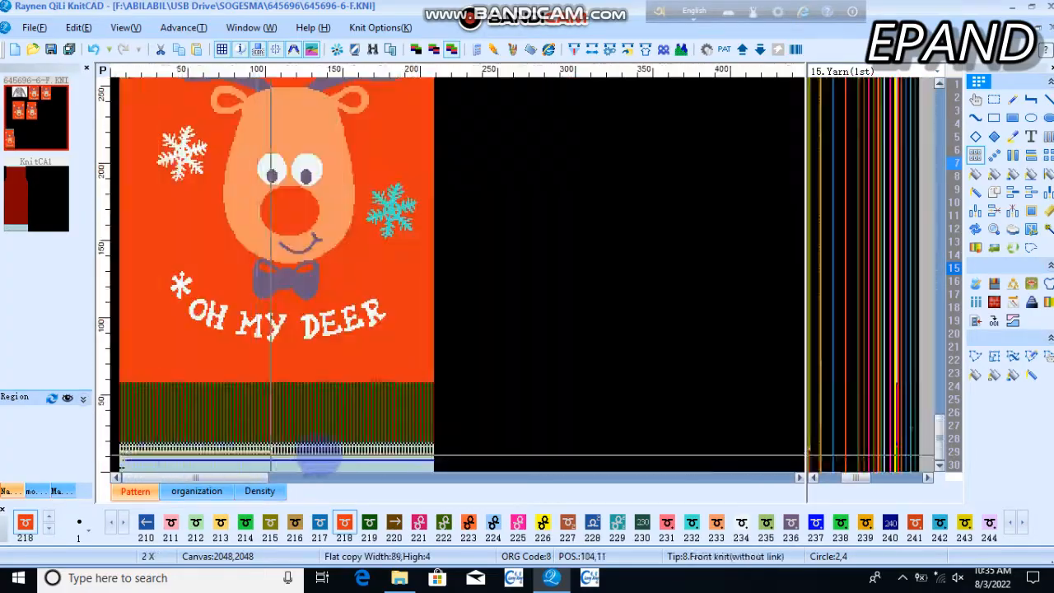
pyautogui.scroll(5, 459, 400)
pyautogui.scroll(3, 476, 402)
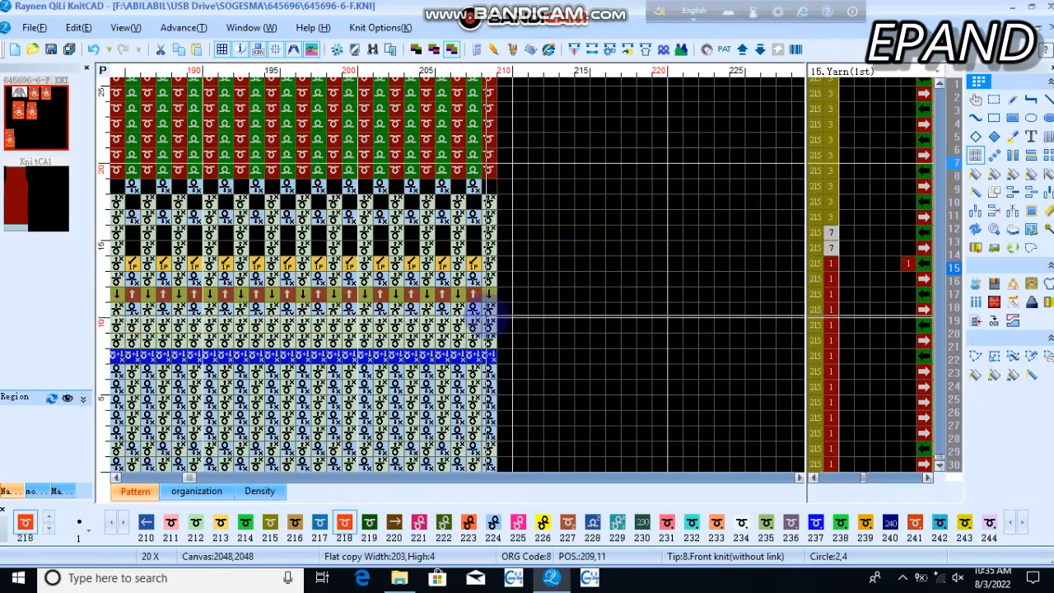
pyautogui.scroll(-5, 454, 435)
pyautogui.scroll(5, 136, 463)
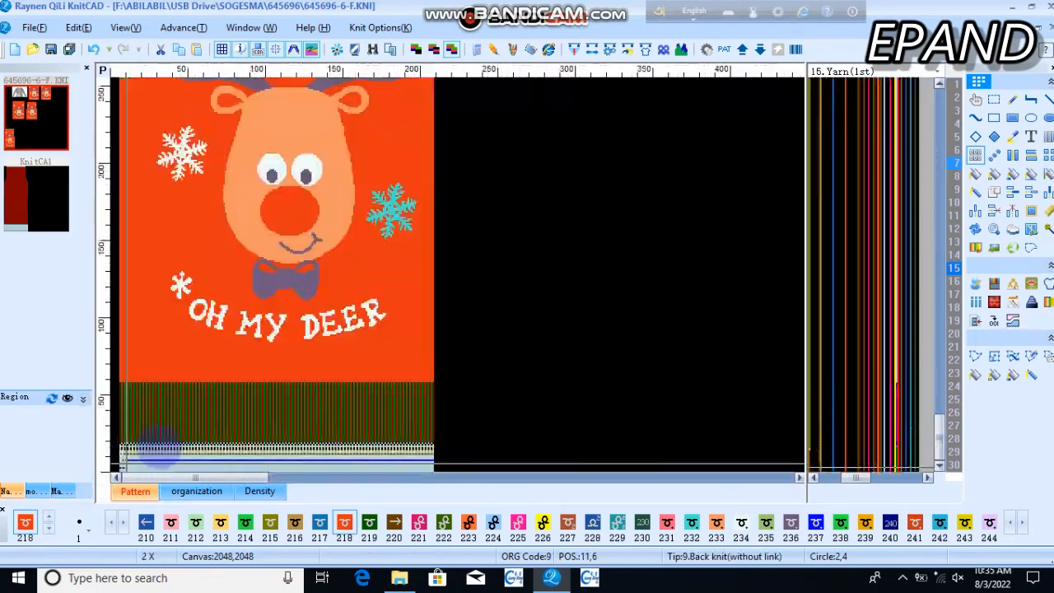
pyautogui.scroll(1, 222, 271)
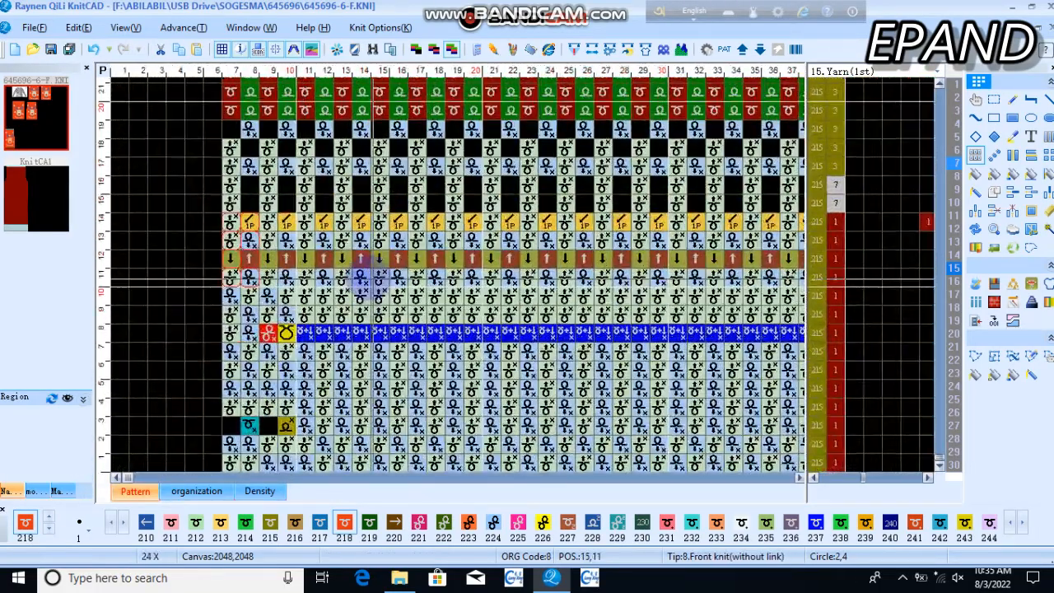
# Flat-copy the block of columns 7 to 10, rows 1 to 10, across the vest's width up to column 209
pyautogui.moveTo(232, 286); pyautogui.dragTo(289, 476)
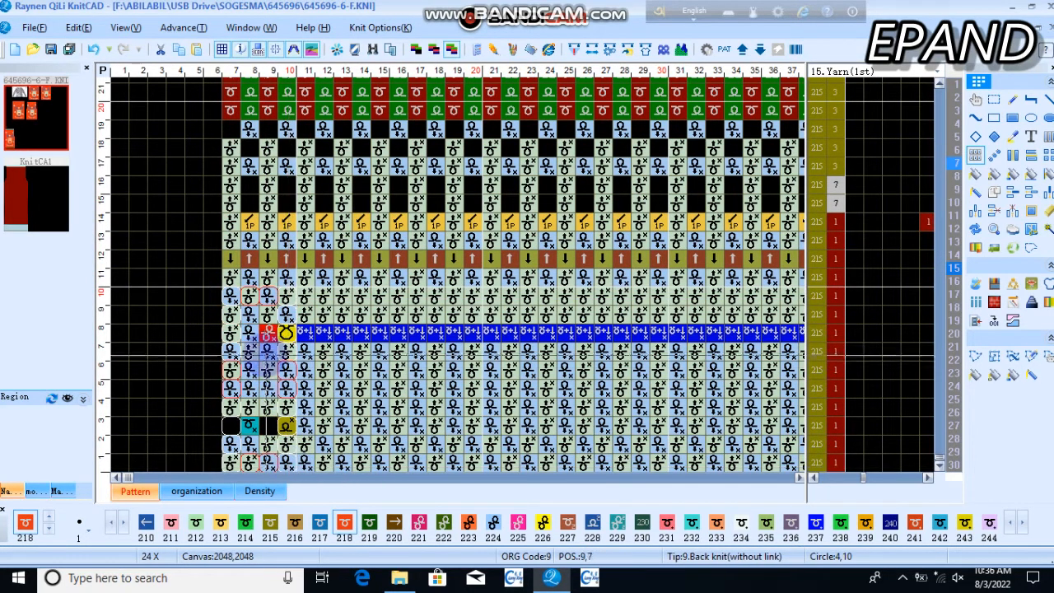
pyautogui.moveTo(262, 354); pyautogui.dragTo(532, 354)
pyautogui.scroll(-5, 539, 355)
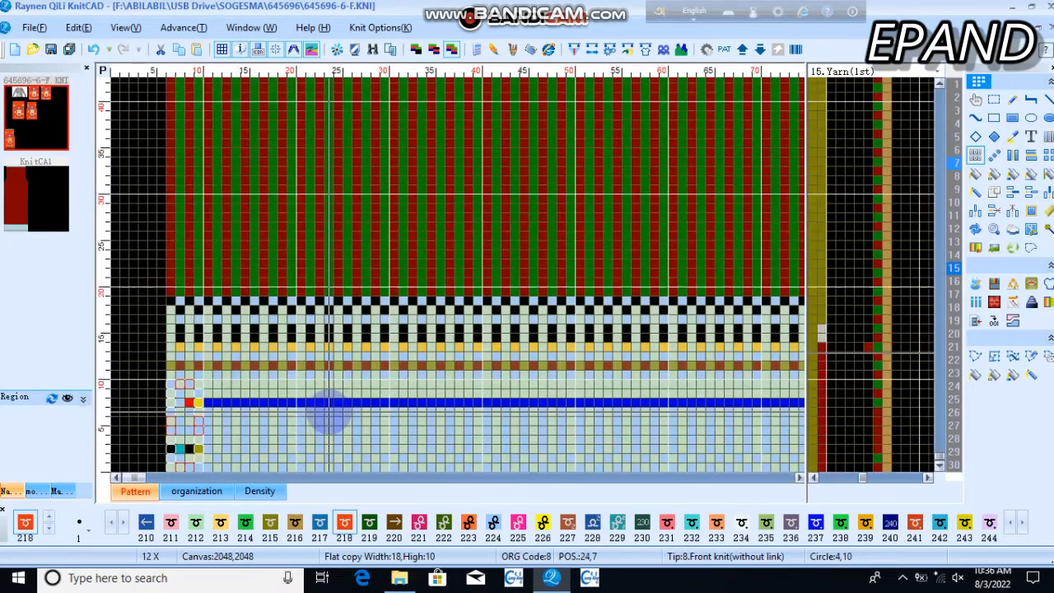
pyautogui.scroll(2, 428, 463)
pyautogui.scroll(3, 462, 445)
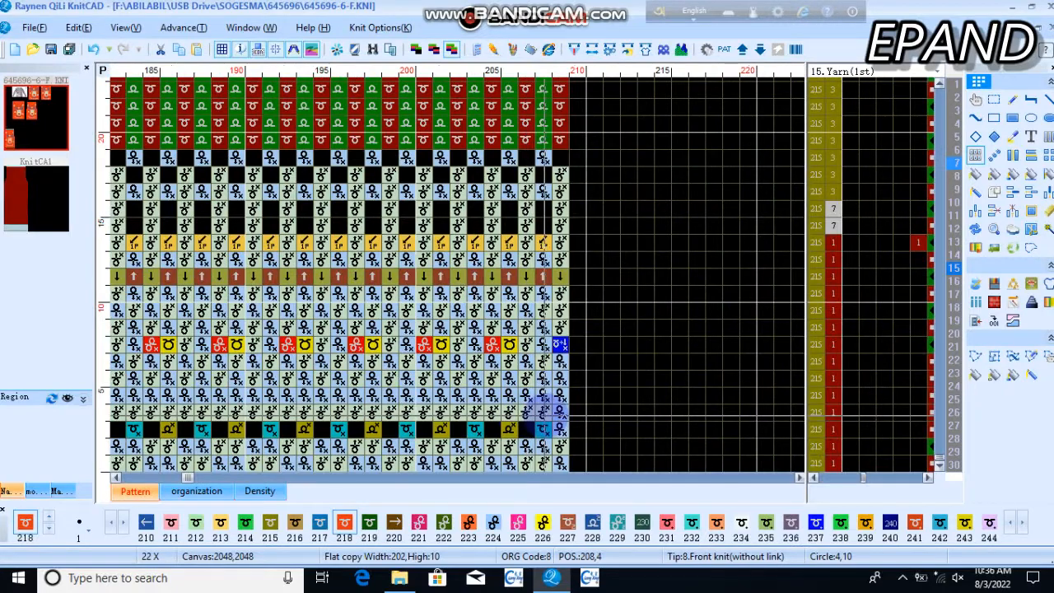
pyautogui.click(557, 414)
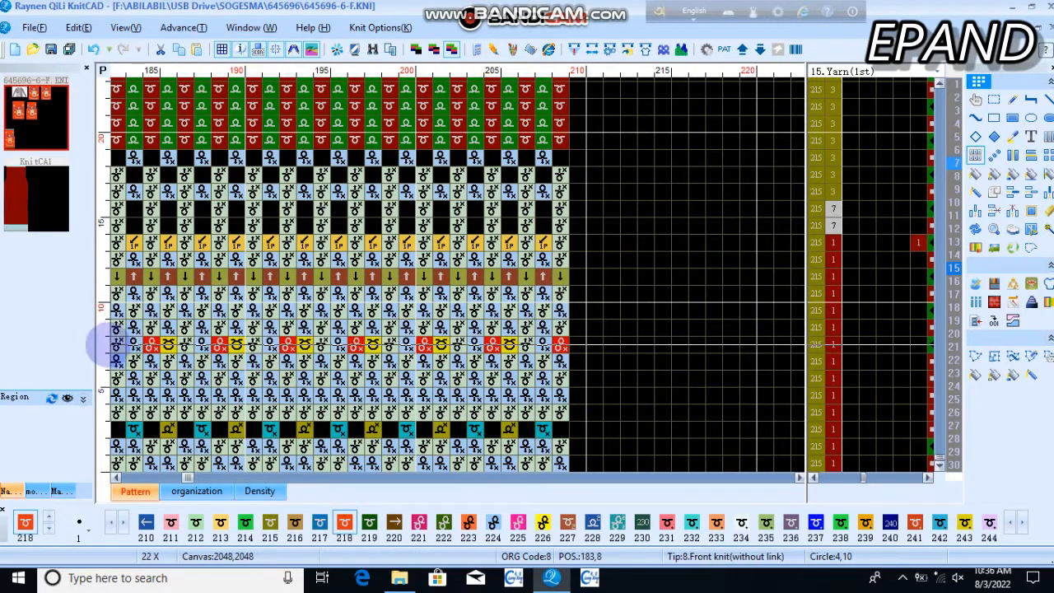
# Set Yarn(1st) at row 8 to 0, and set the Comb values to 3 at row 8 and 1 at row 5
pyautogui.scroll(-1, 131, 354)
pyautogui.scroll(1, 476, 362)
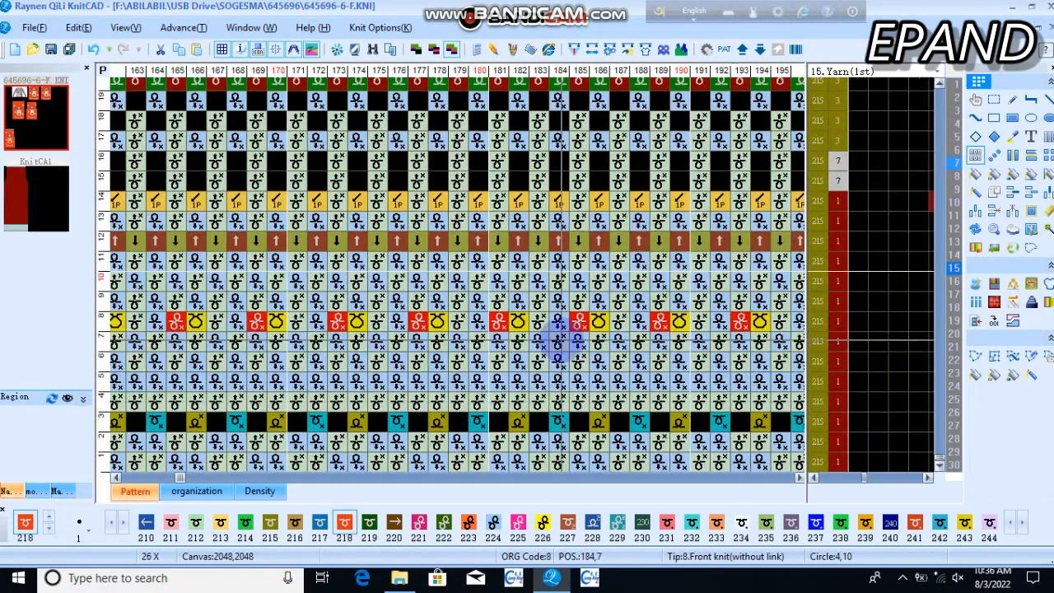
pyautogui.scroll(1, 553, 341)
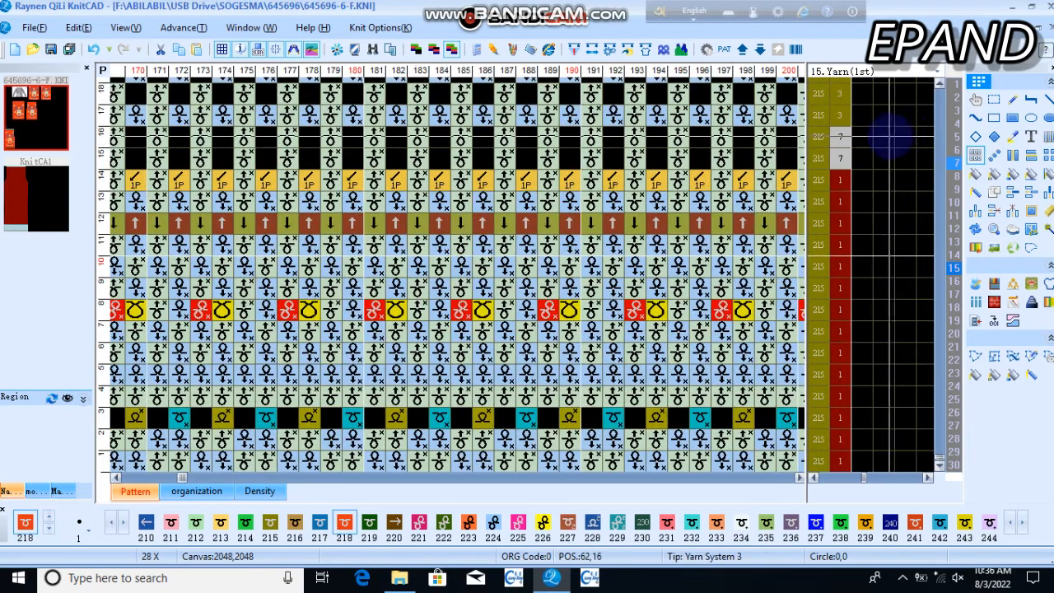
pyautogui.rightClick(892, 134)
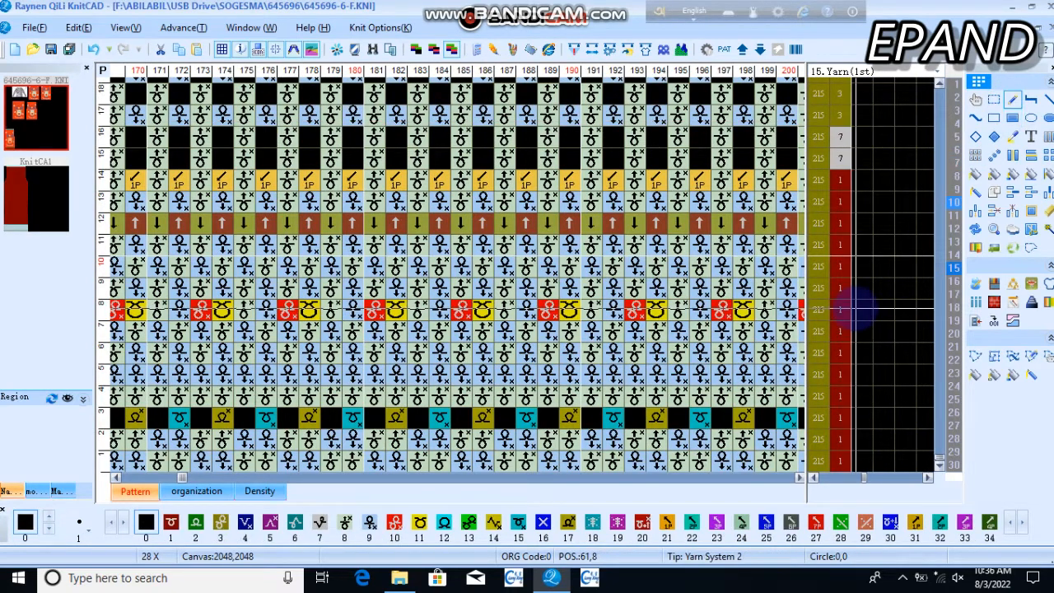
pyautogui.click(840, 309)
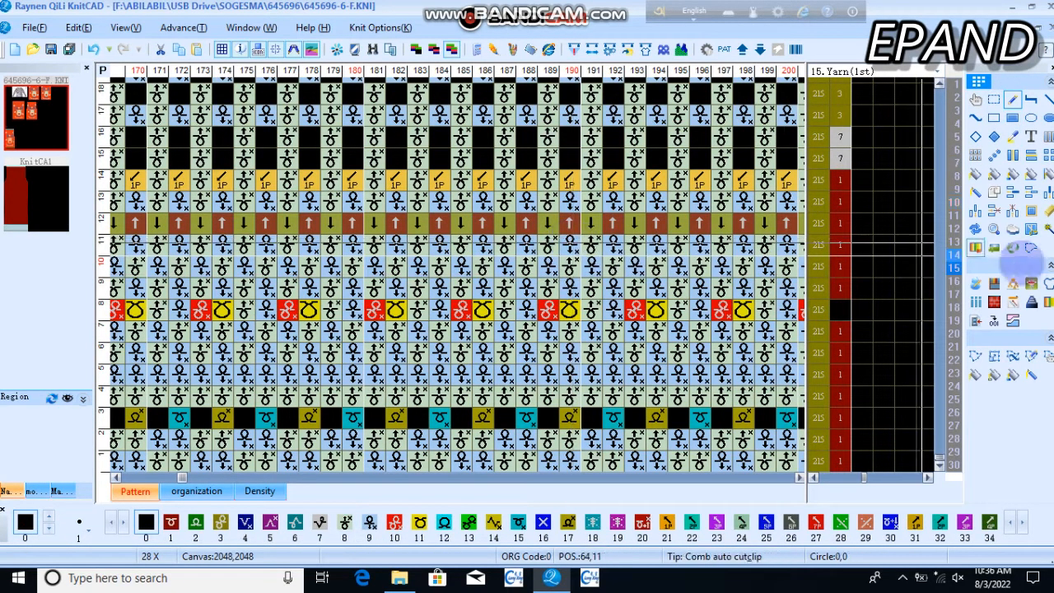
pyautogui.click(954, 399)
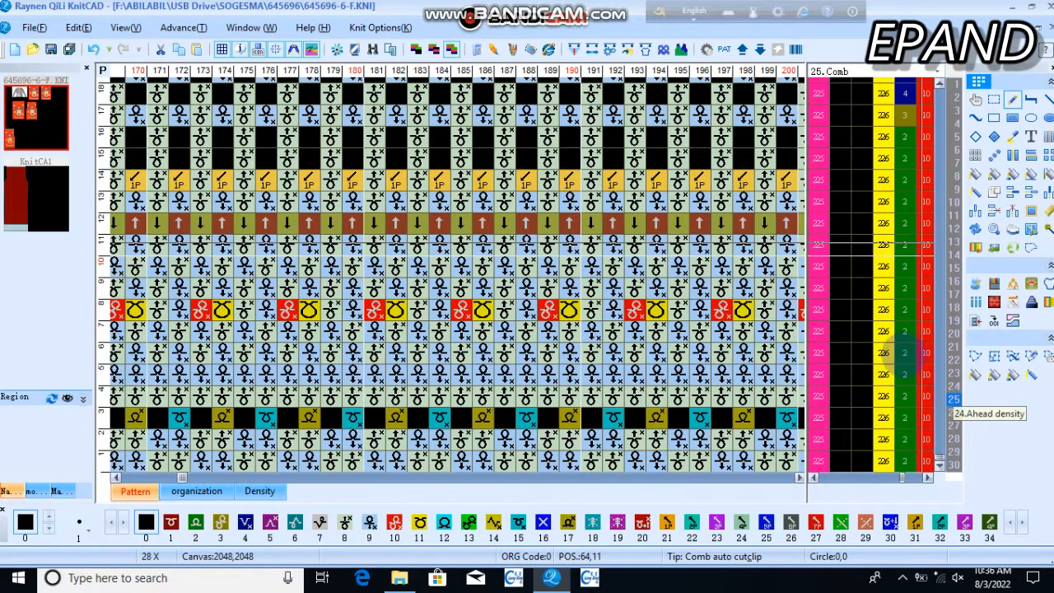
pyautogui.press('3')
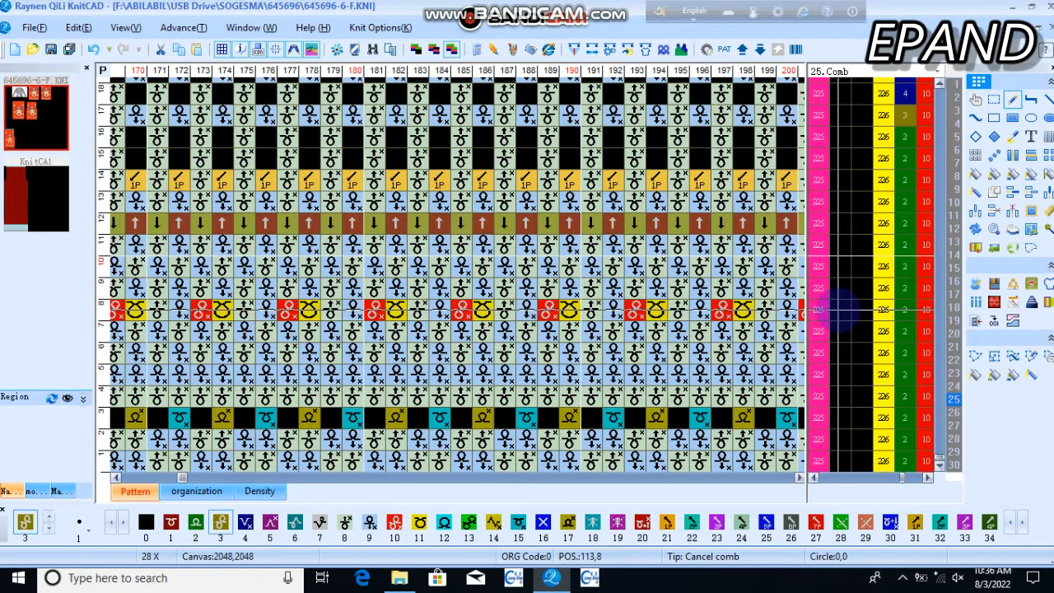
pyautogui.click(840, 310)
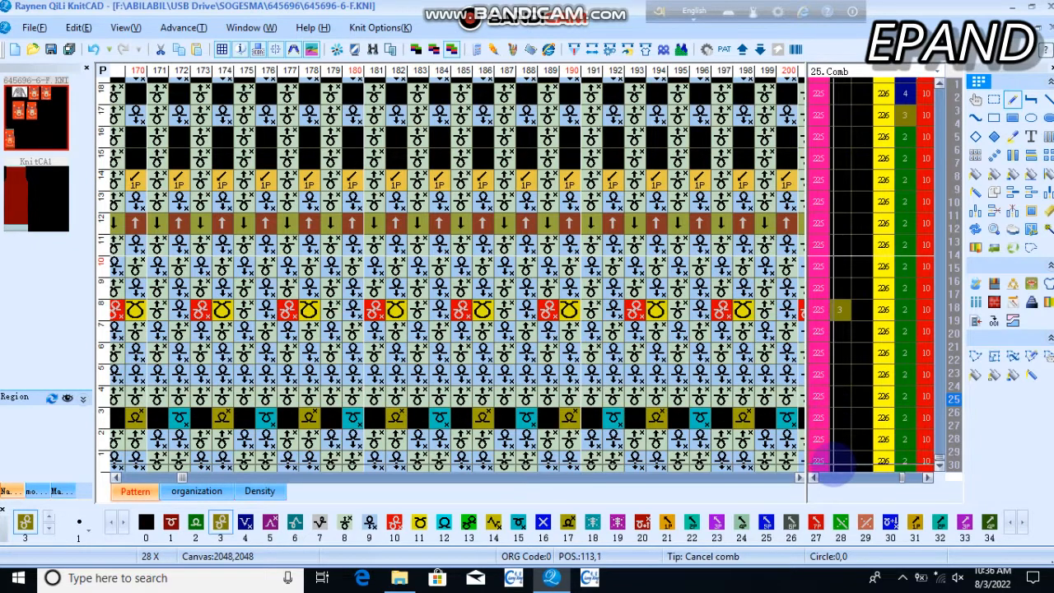
pyautogui.press('1')
pyautogui.click(840, 375)
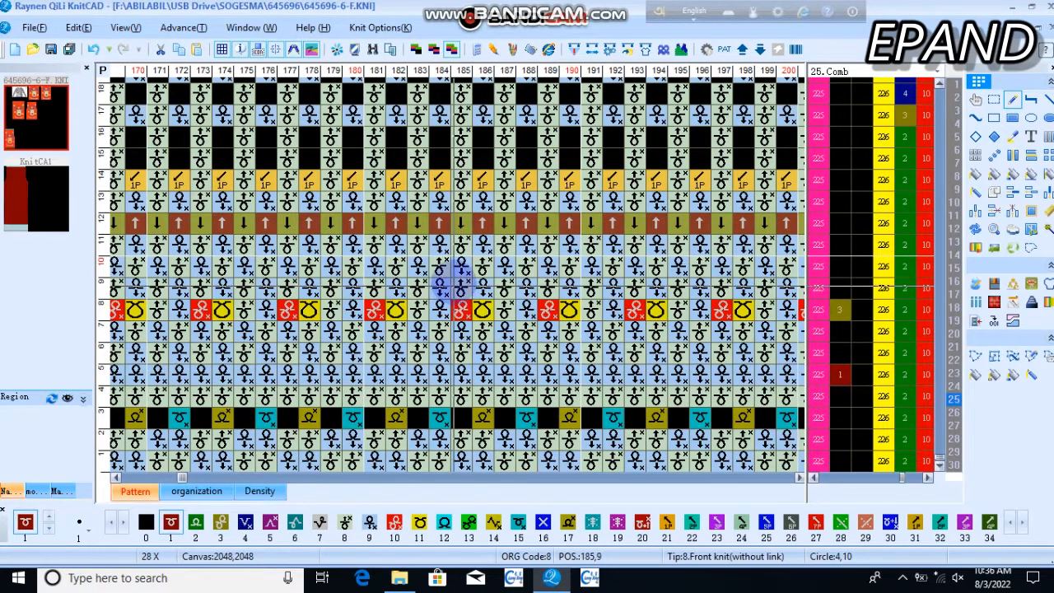
# Compile the pattern, locate the yarn 3 float entry for 14 needles in the pattern, and close the compilation information
pyautogui.click(453, 274)
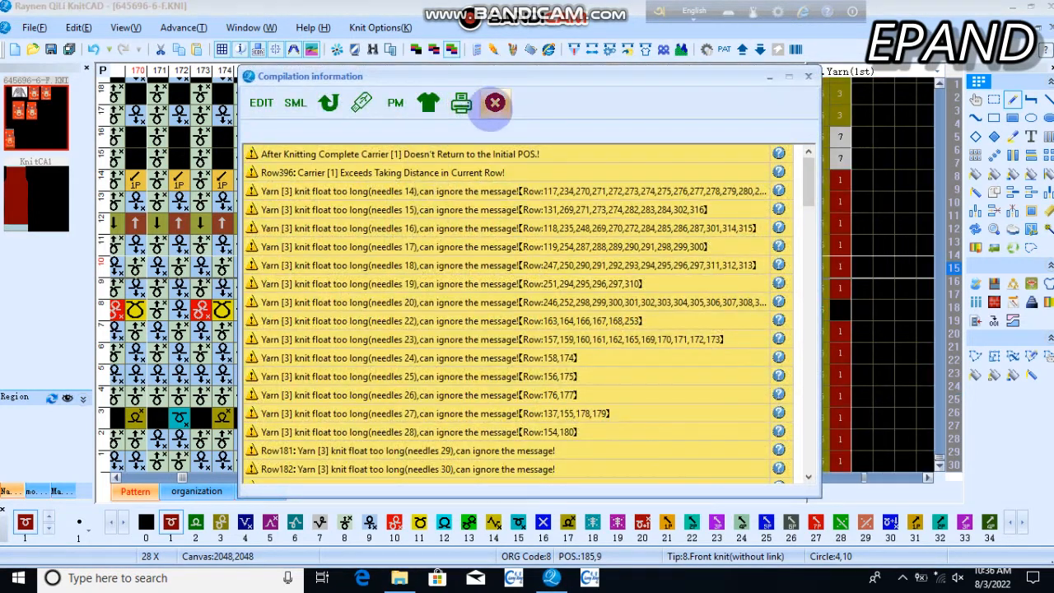
pyautogui.click(388, 191)
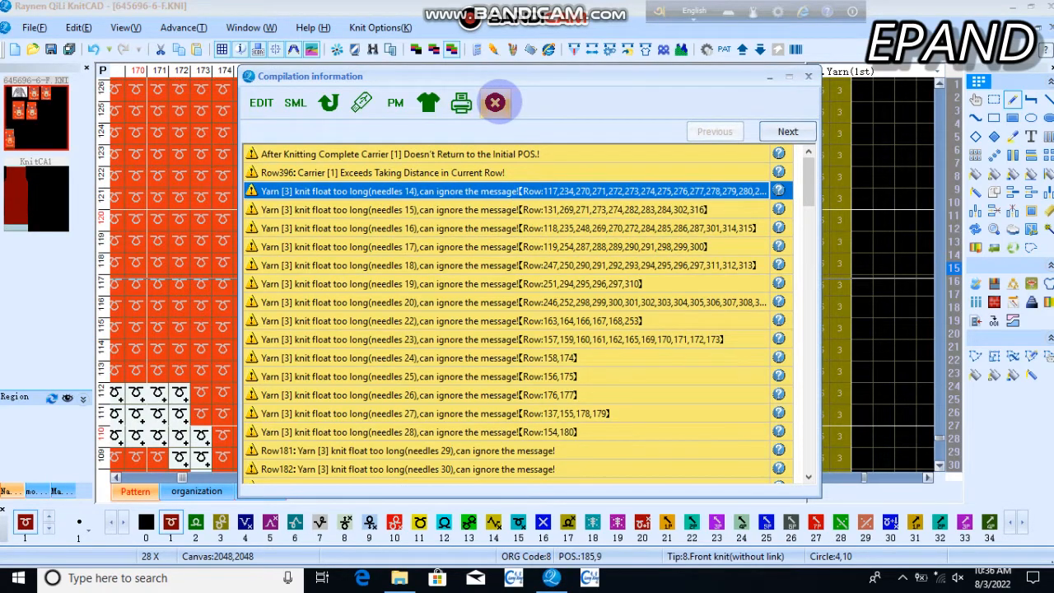
pyautogui.click(495, 102)
# Examine the new starting rows with their Comb values, and look over the vest's top edge, body and rib transition
pyautogui.scroll(-10, 365, 181)
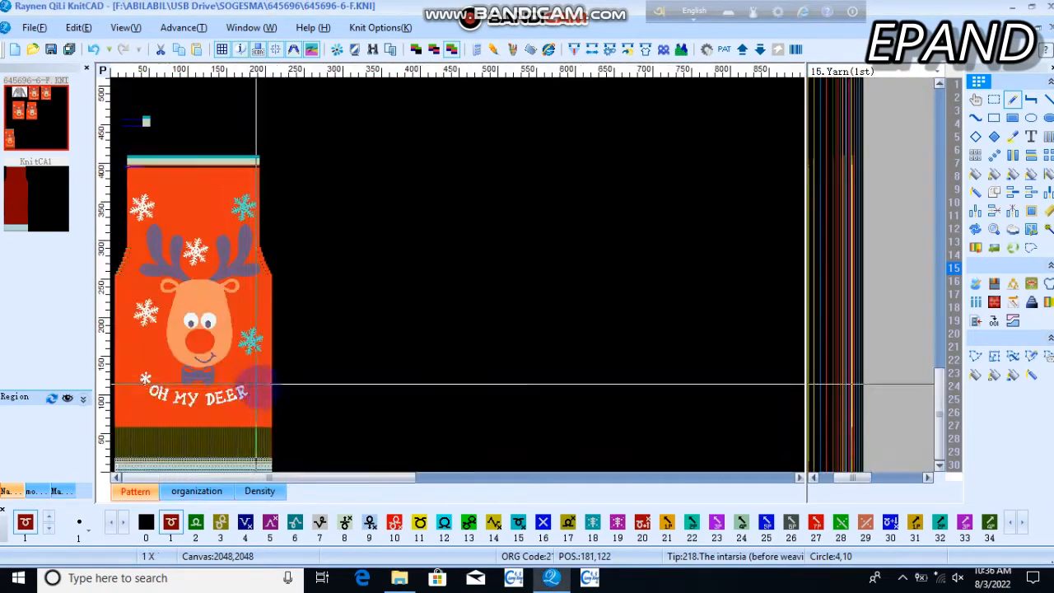
pyautogui.scroll(8, 210, 463)
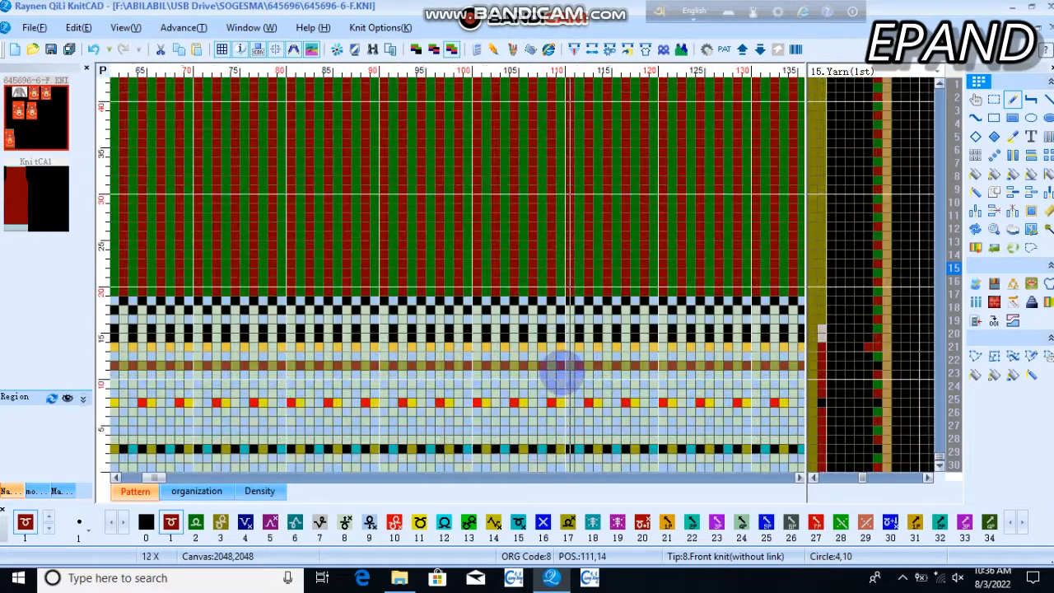
pyautogui.scroll(2, 473, 363)
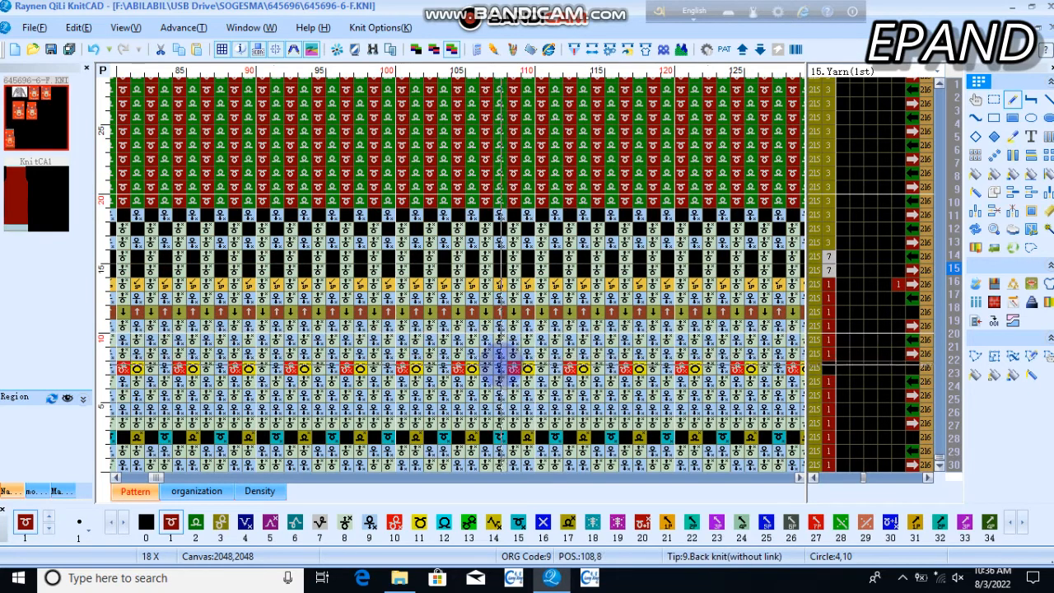
pyautogui.scroll(2, 488, 438)
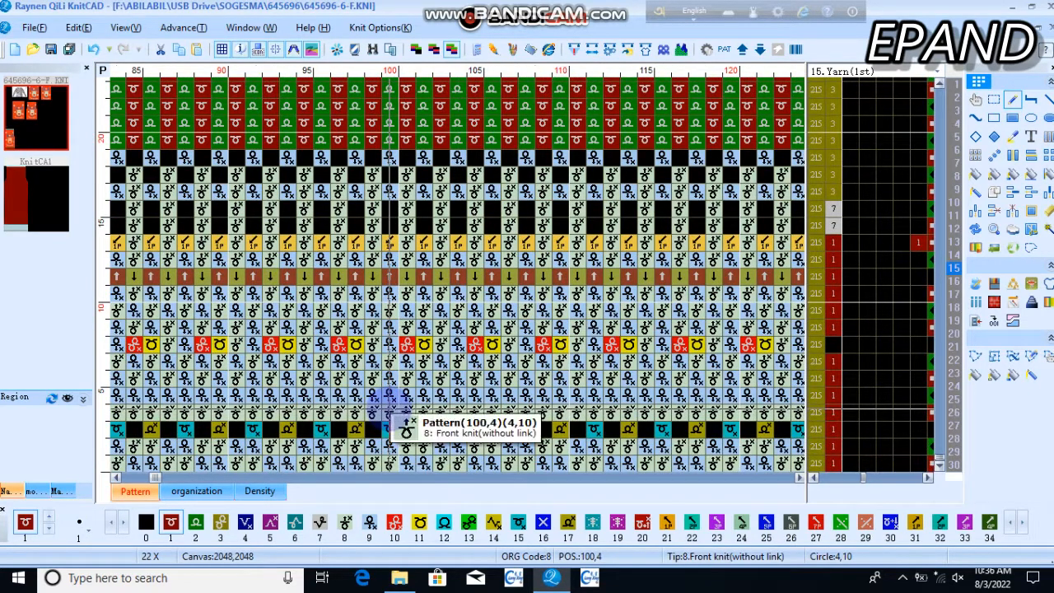
pyautogui.click(954, 399)
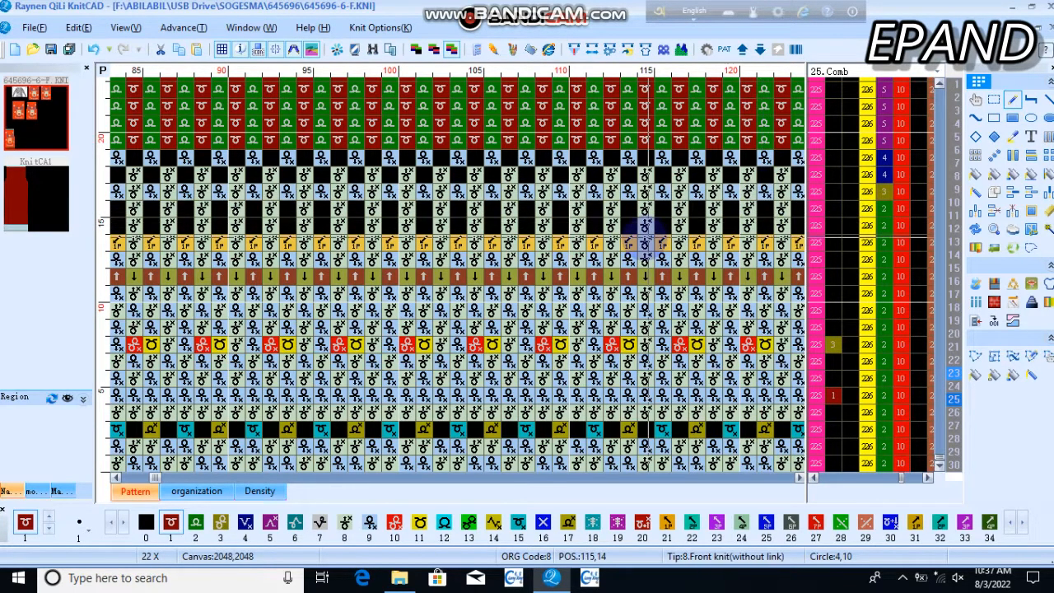
pyautogui.scroll(-3, 457, 416)
pyautogui.scroll(-3, 457, 416)
pyautogui.scroll(3, 165, 272)
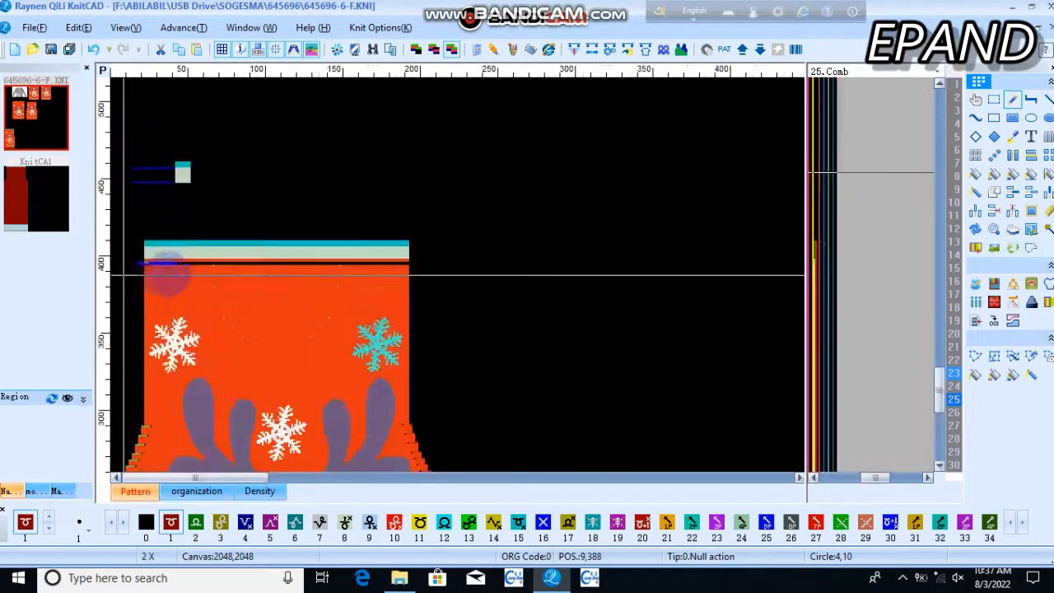
pyautogui.scroll(-3, 178, 284)
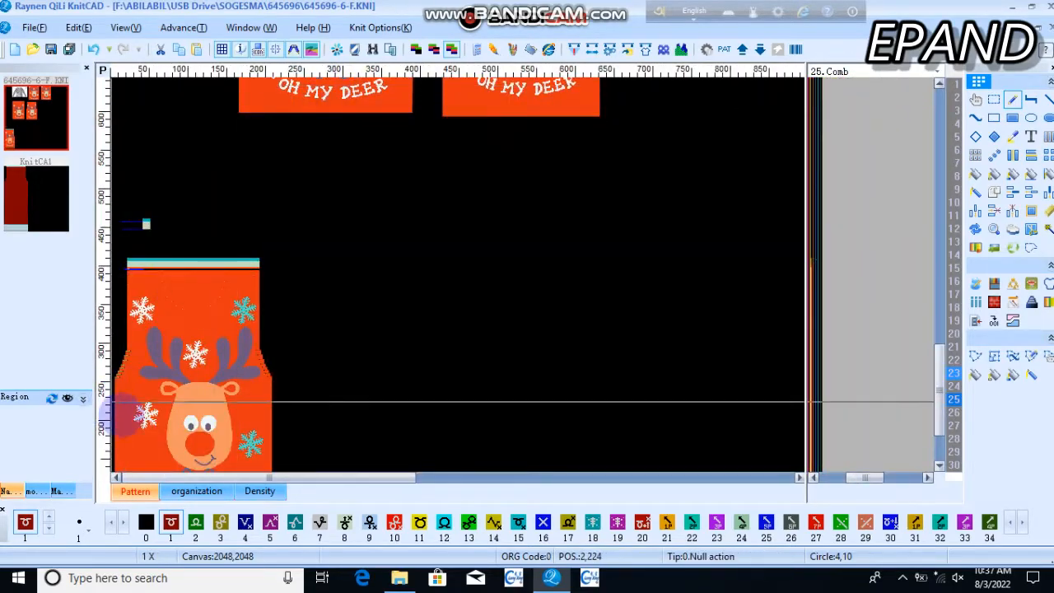
pyautogui.scroll(3, 441, 286)
pyautogui.scroll(-3, 457, 278)
pyautogui.scroll(3, 455, 275)
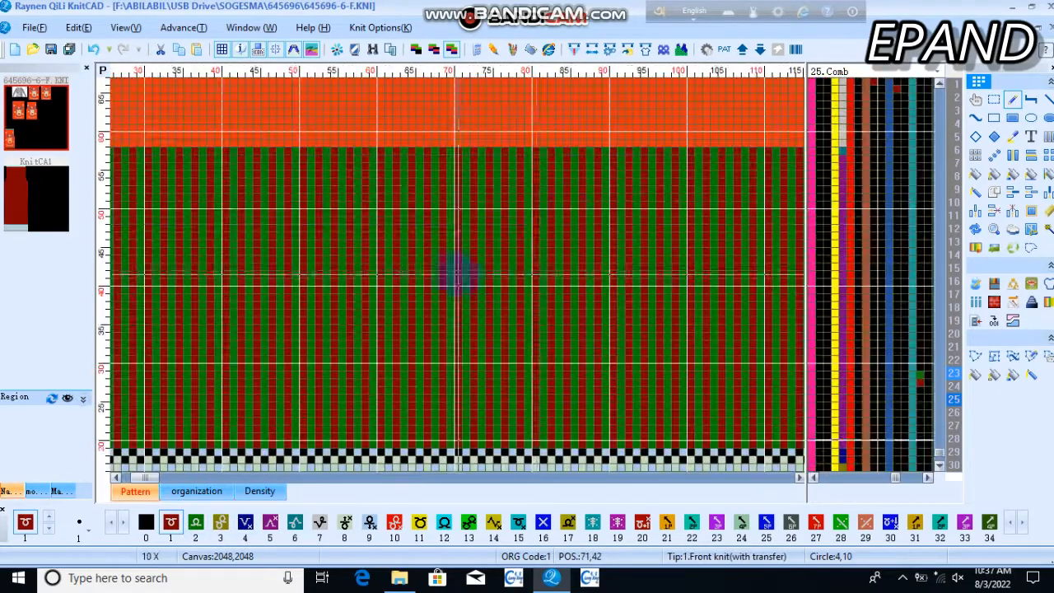
pyautogui.scroll(-3, 494, 215)
pyautogui.scroll(5, 487, 266)
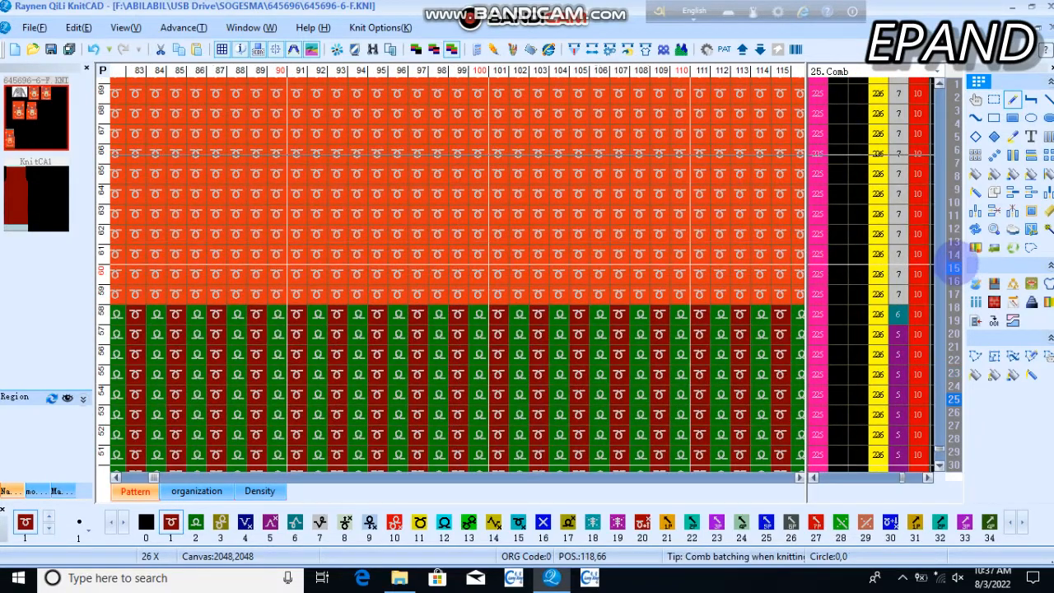
# Examine the System Lock + Knitt values alongside the vest's rib, starting rows and body
pyautogui.click(957, 254)
pyautogui.scroll(-3, 461, 313)
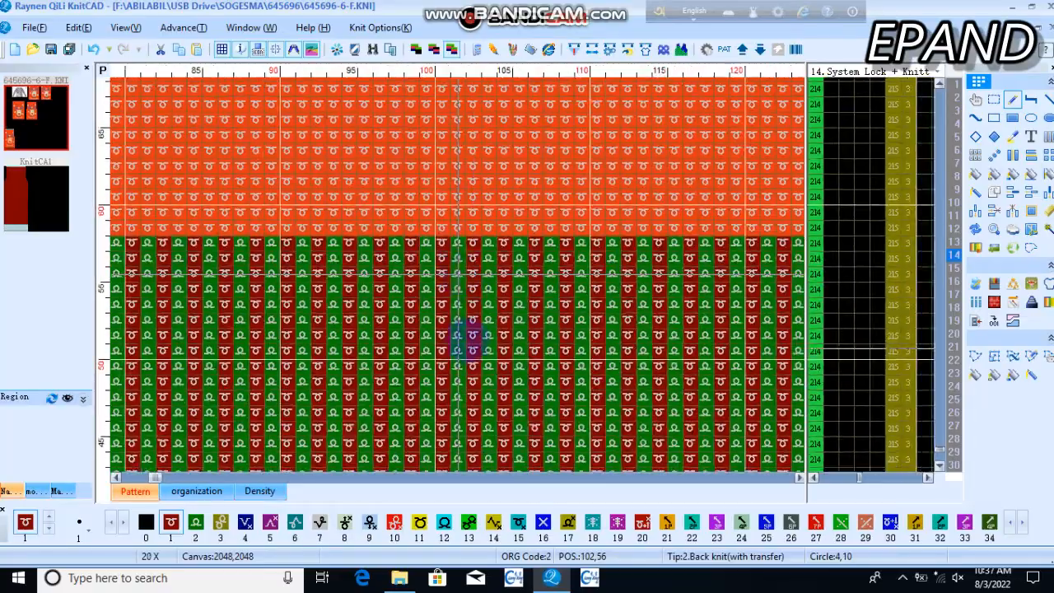
pyautogui.scroll(-3, 461, 272)
pyautogui.scroll(3, 459, 350)
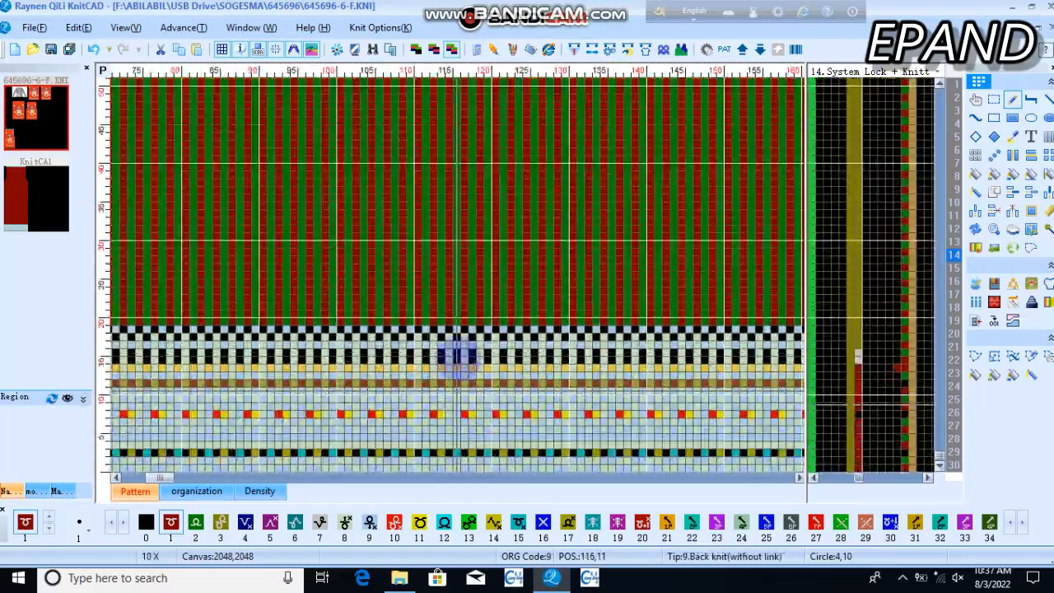
pyautogui.scroll(-3, 476, 329)
pyautogui.scroll(3, 489, 313)
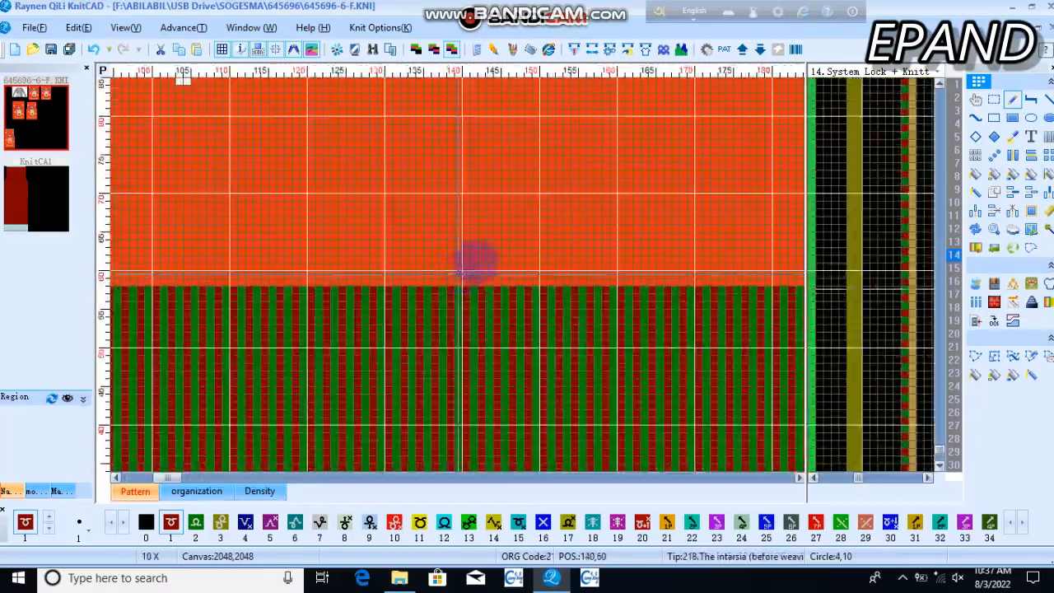
pyautogui.scroll(-5, 239, 340)
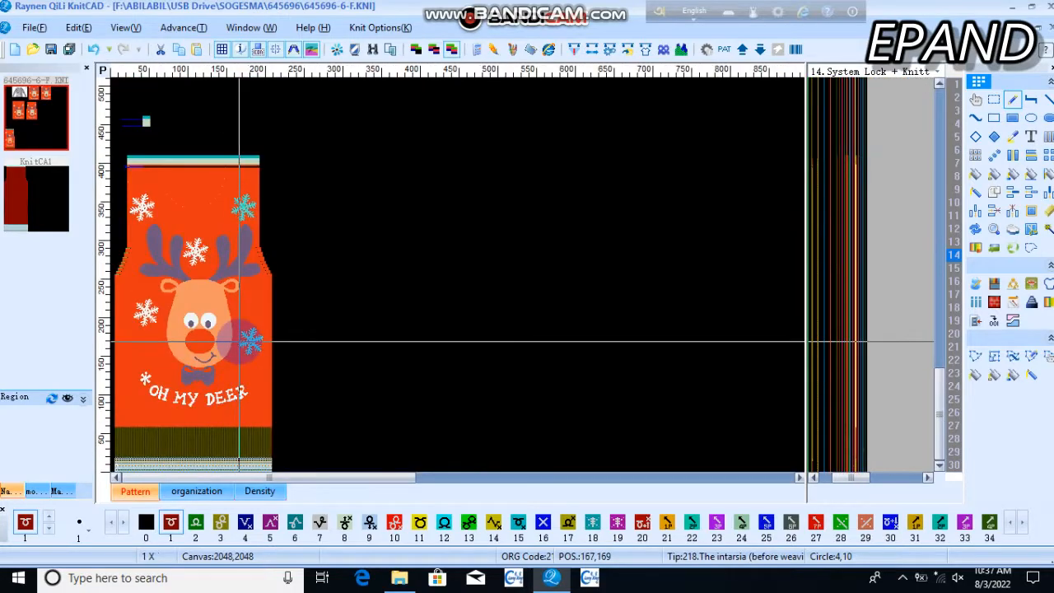
pyautogui.scroll(5, 445, 273)
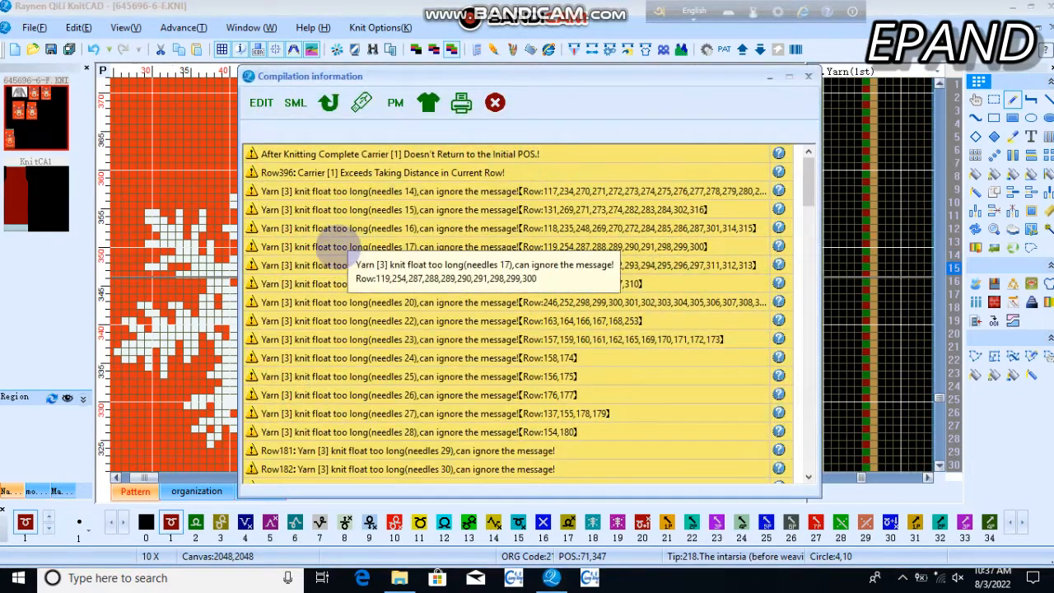
# Locate the yarn 3 float entry for 16 needles, close the compilation information, and examine the pattern around the lettering and bow tie
pyautogui.click(339, 228)
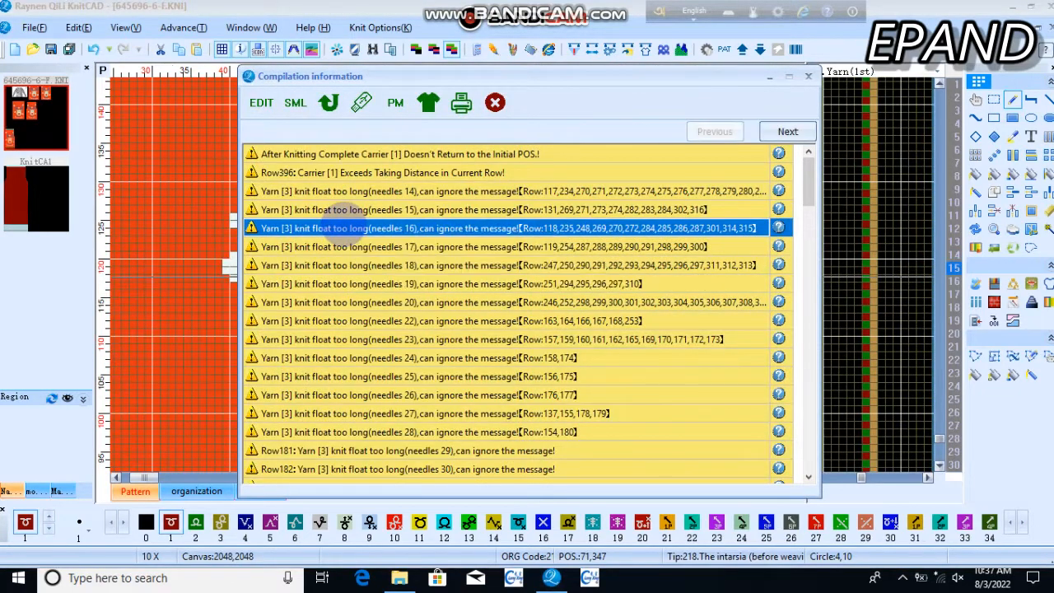
pyautogui.click(495, 102)
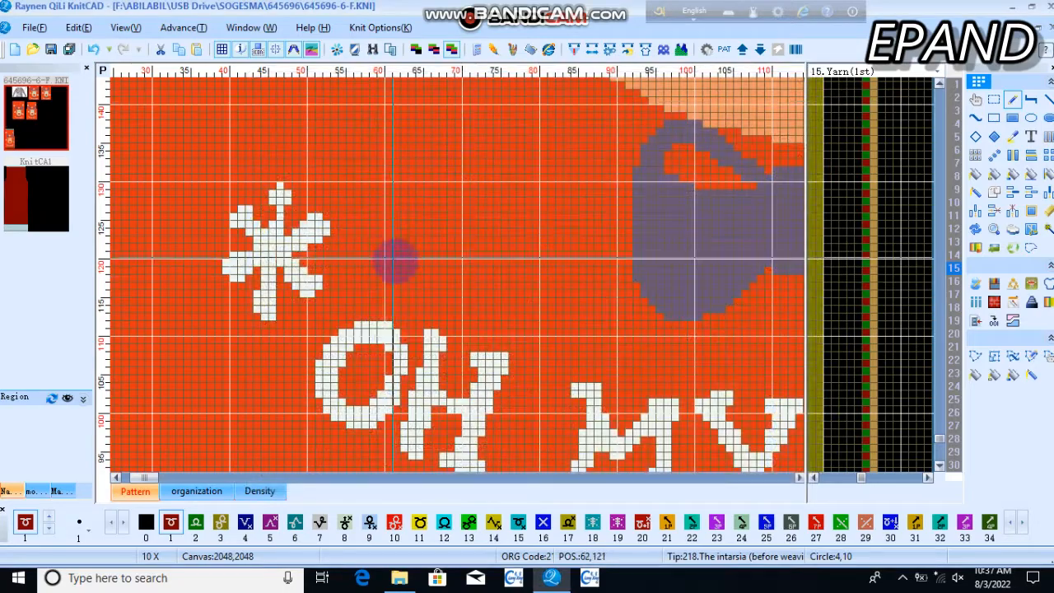
pyautogui.press('1')
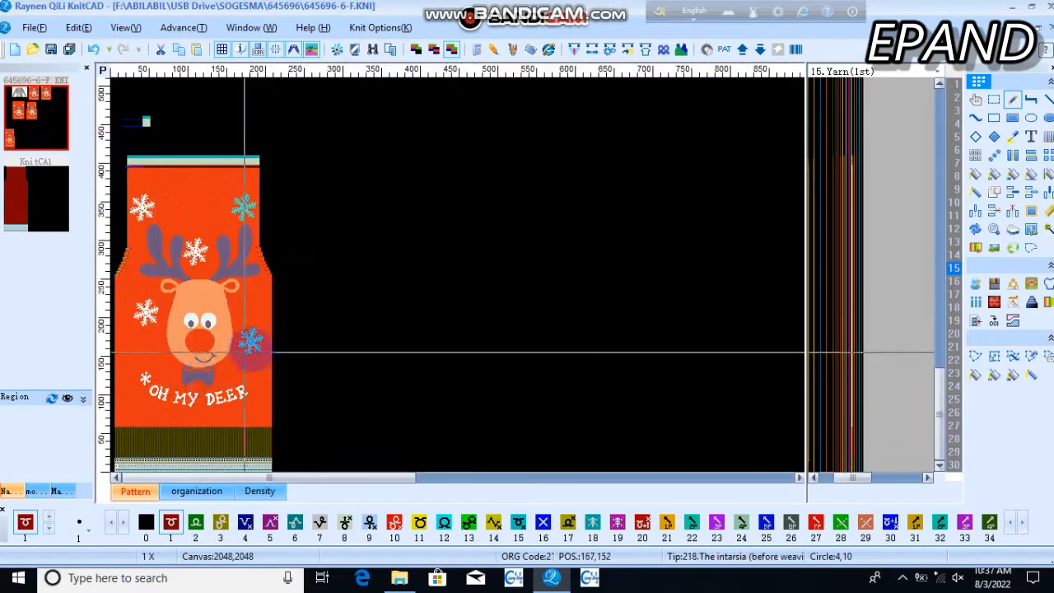
pyautogui.press('8')
pyautogui.scroll(5, 461, 268)
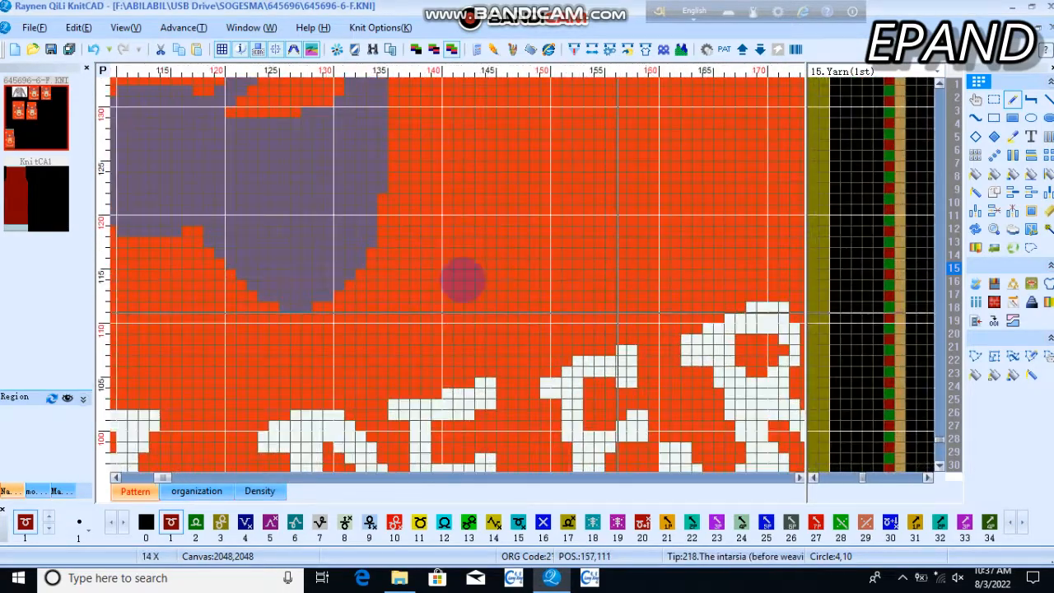
pyautogui.scroll(-3, 489, 259)
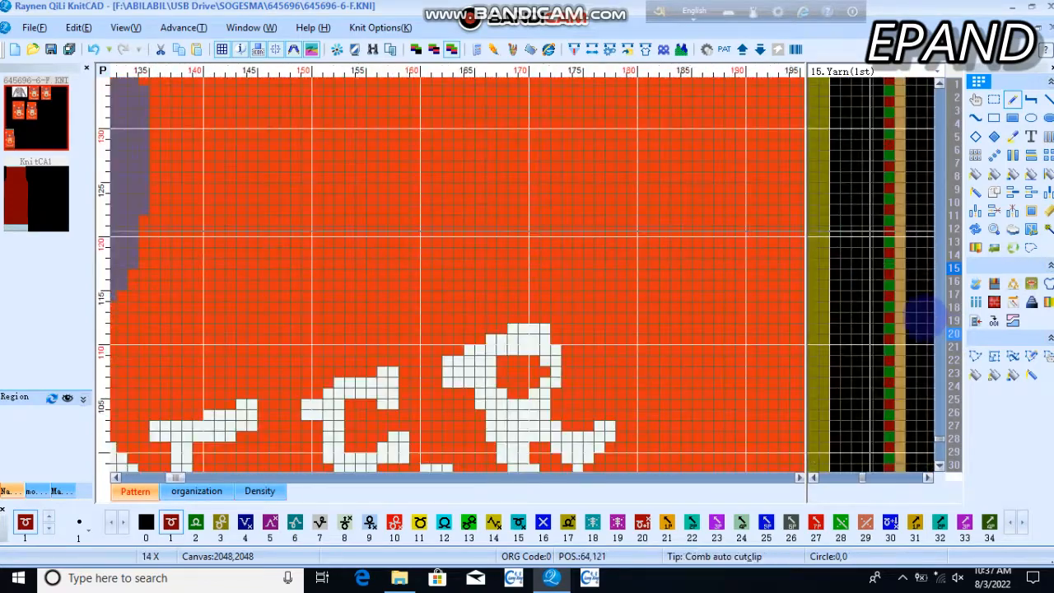
pyautogui.scroll(3, 464, 275)
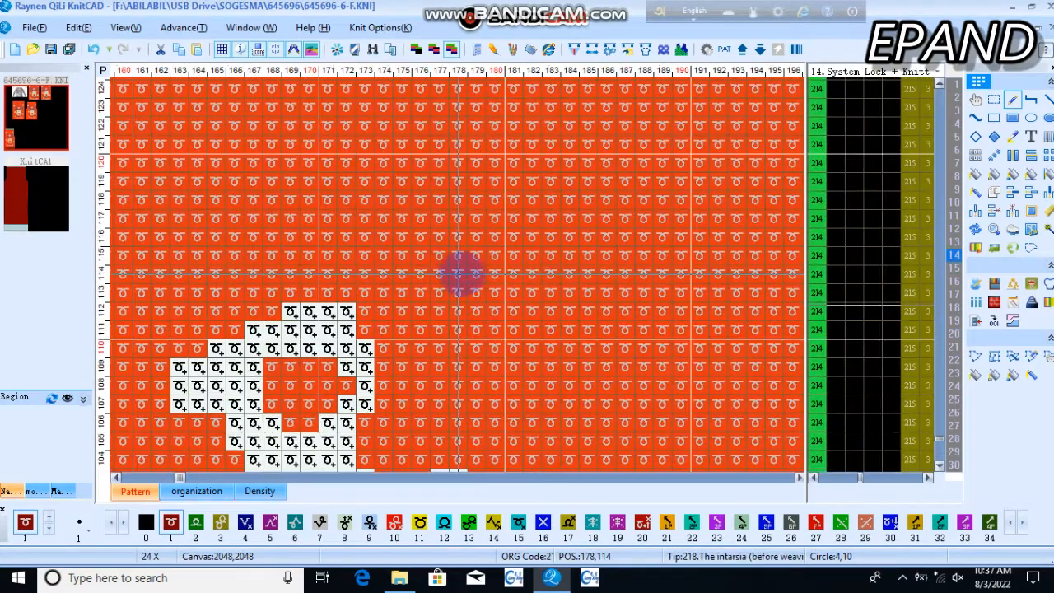
pyautogui.scroll(-4, 459, 276)
pyautogui.scroll(-10, 458, 276)
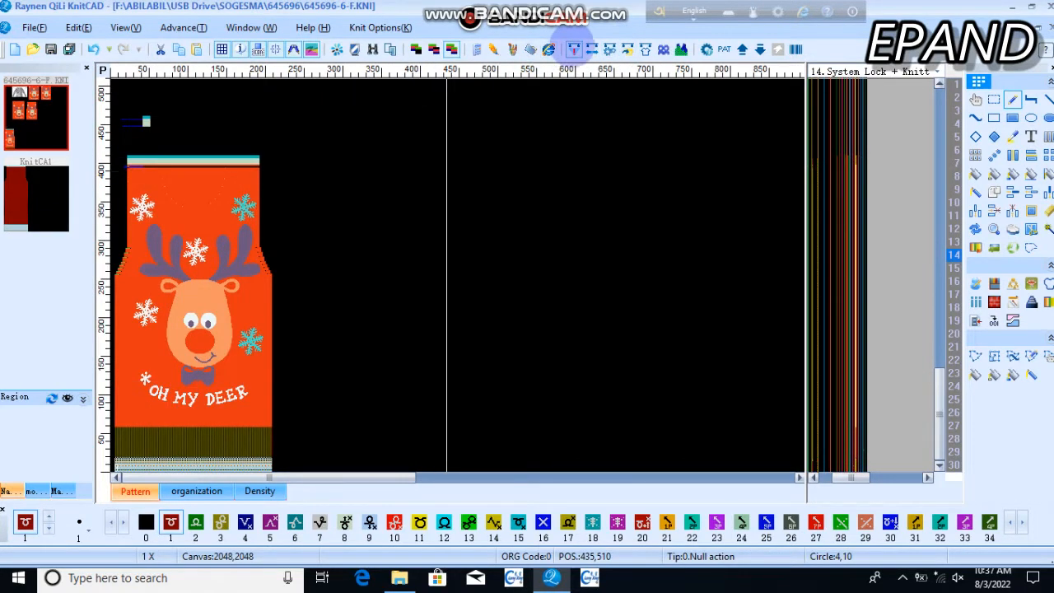
# Set the compile model to Raynen(System default) and the gauge to 5
pyautogui.click(574, 49)
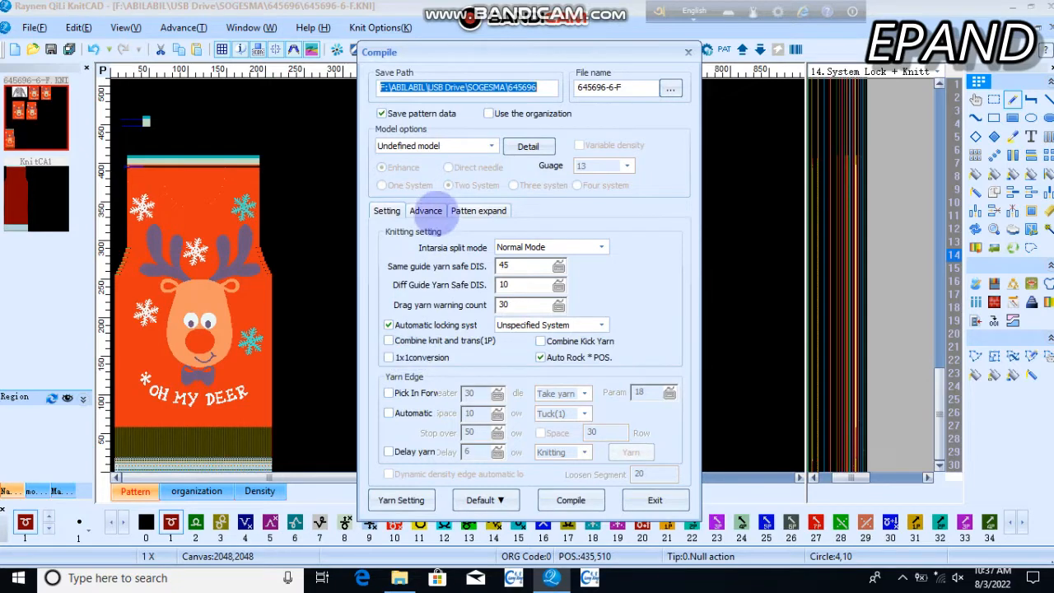
pyautogui.click(459, 145)
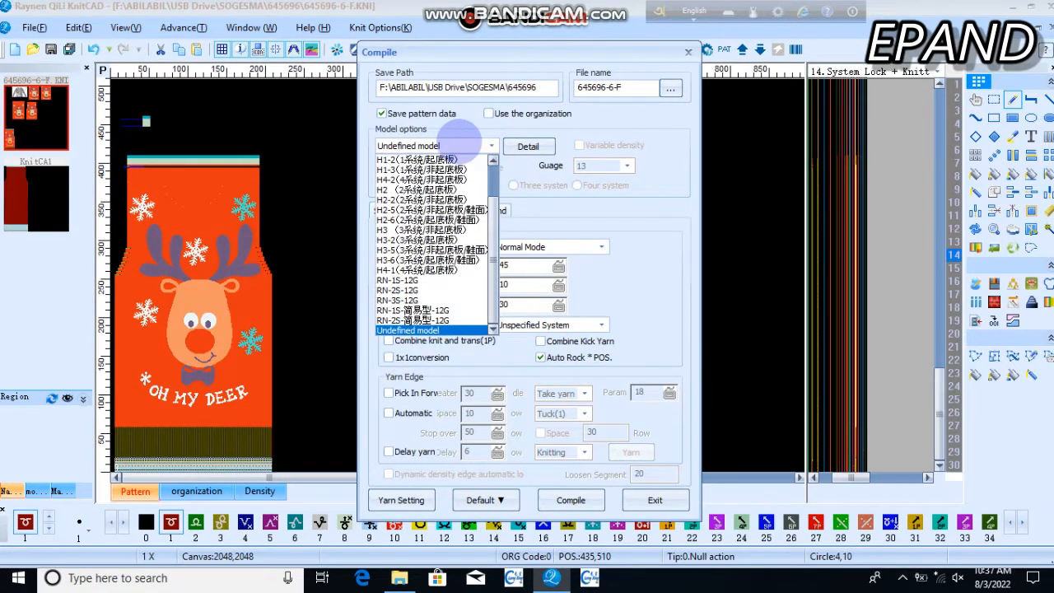
pyautogui.scroll(2, 499, 208)
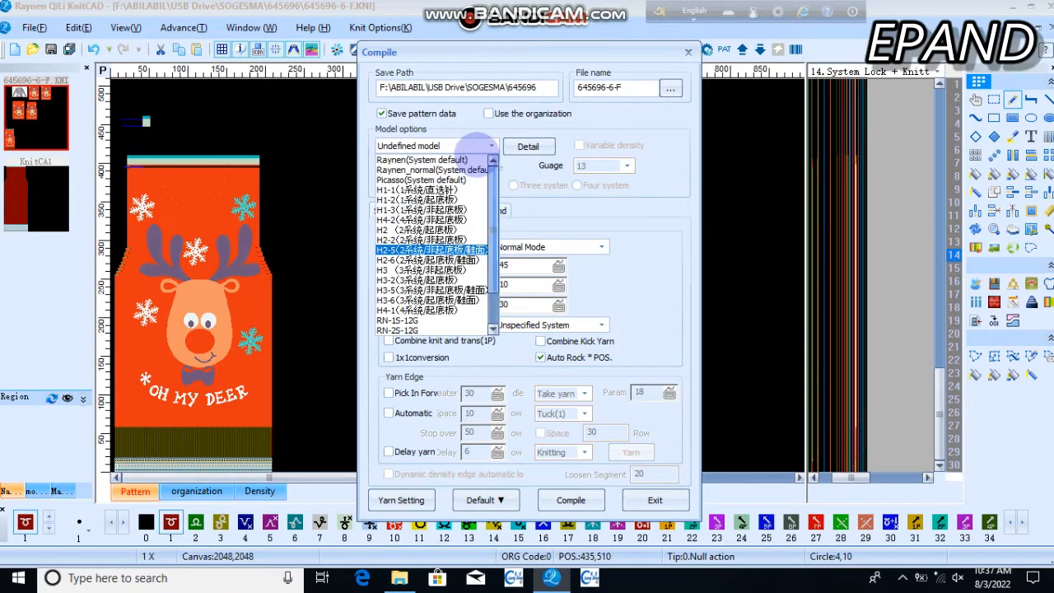
pyautogui.click(474, 159)
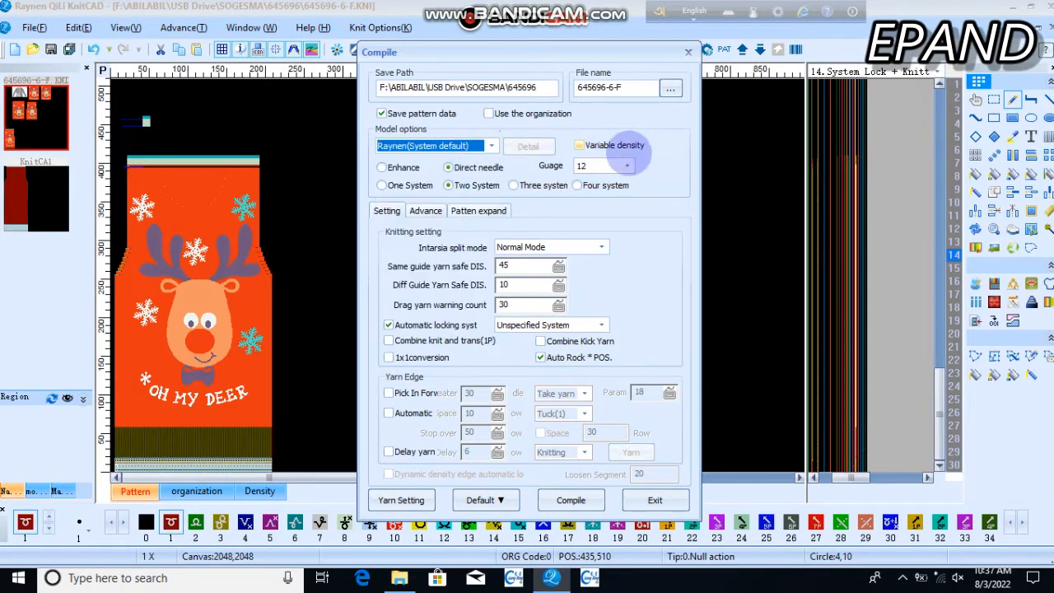
pyautogui.click(622, 165)
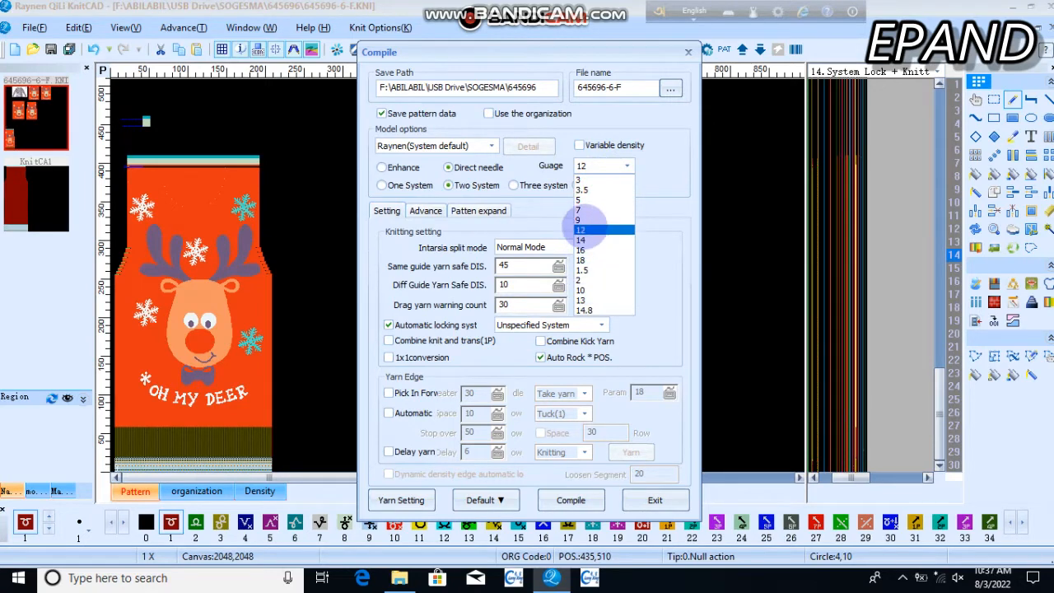
pyautogui.click(586, 200)
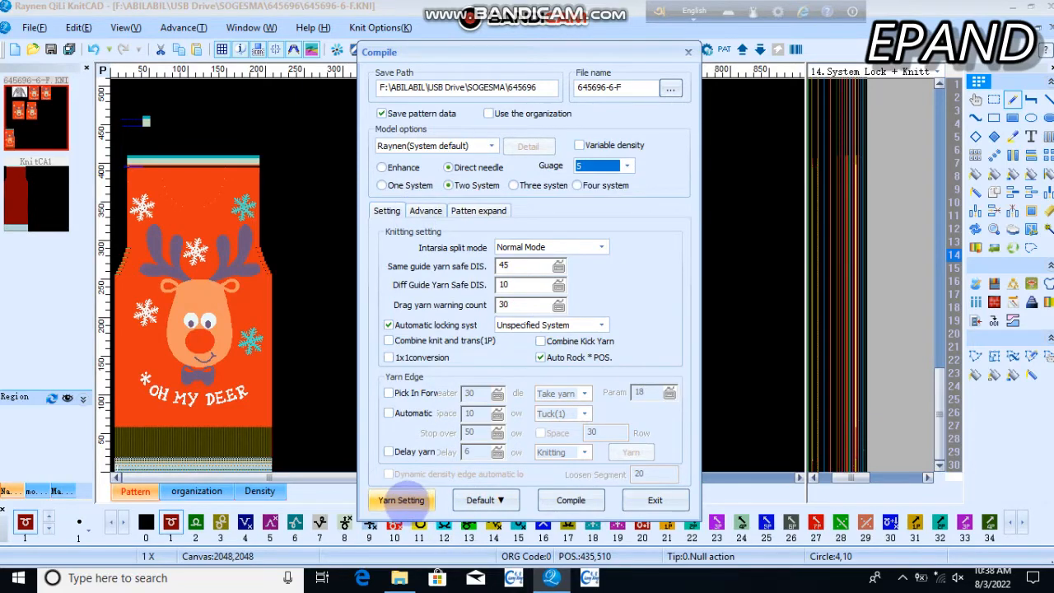
# Review and accept the yarn settings, and compile the 645696-6-F pattern
pyautogui.click(401, 500)
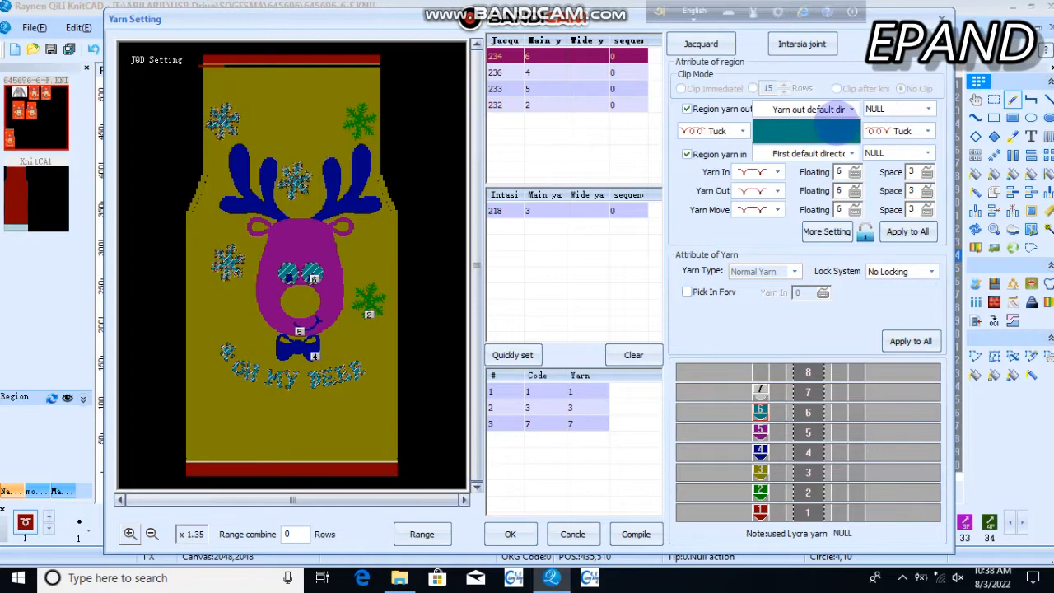
pyautogui.click(510, 534)
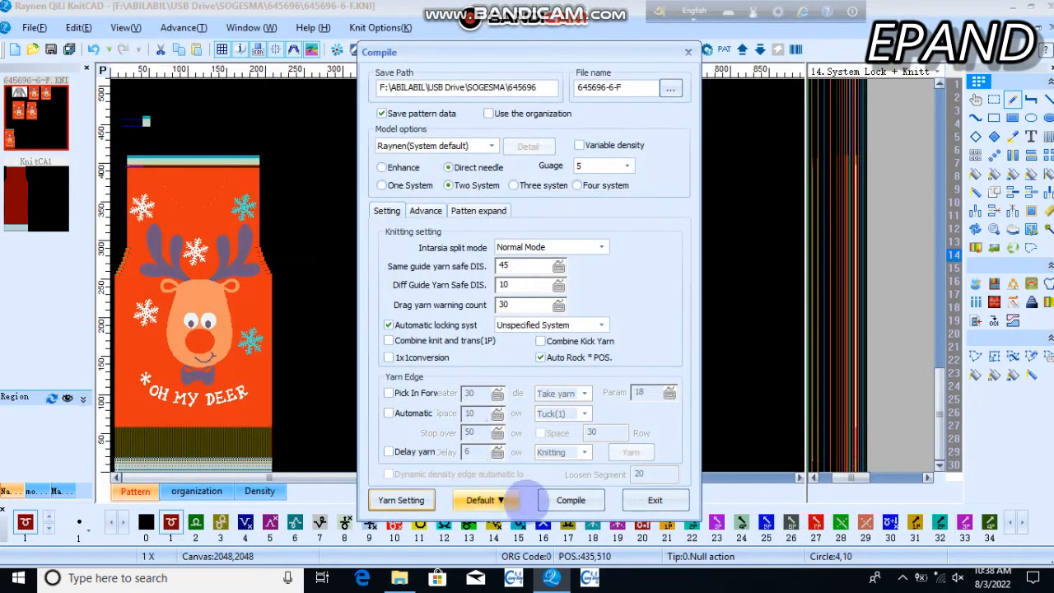
pyautogui.click(570, 500)
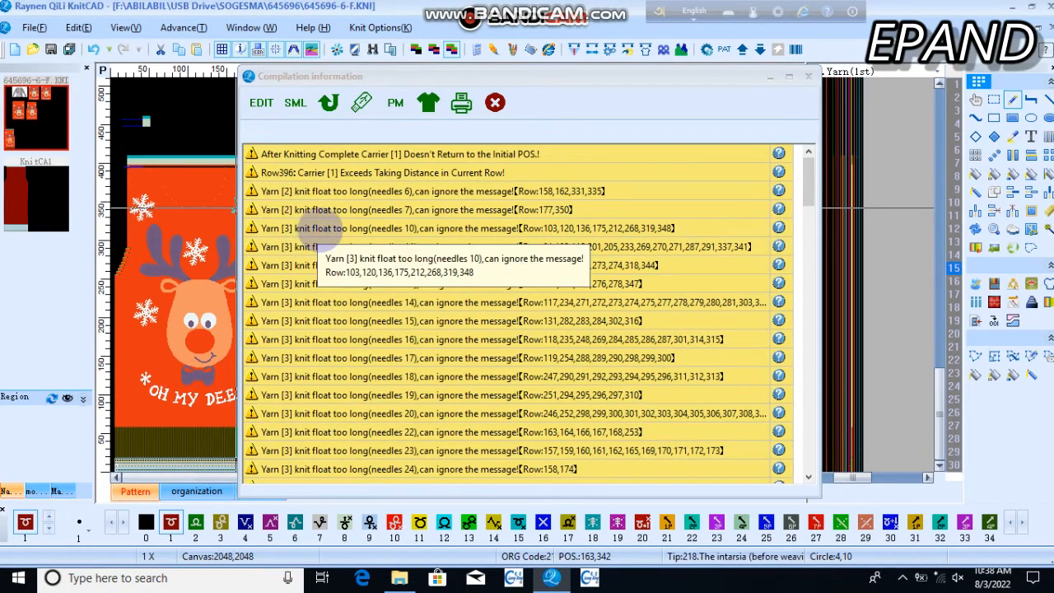
# Select the yarn 3 float entry for 10 needles, close the compilation information, and examine the vest's rib, starting rows and lettering
pyautogui.click(320, 230)
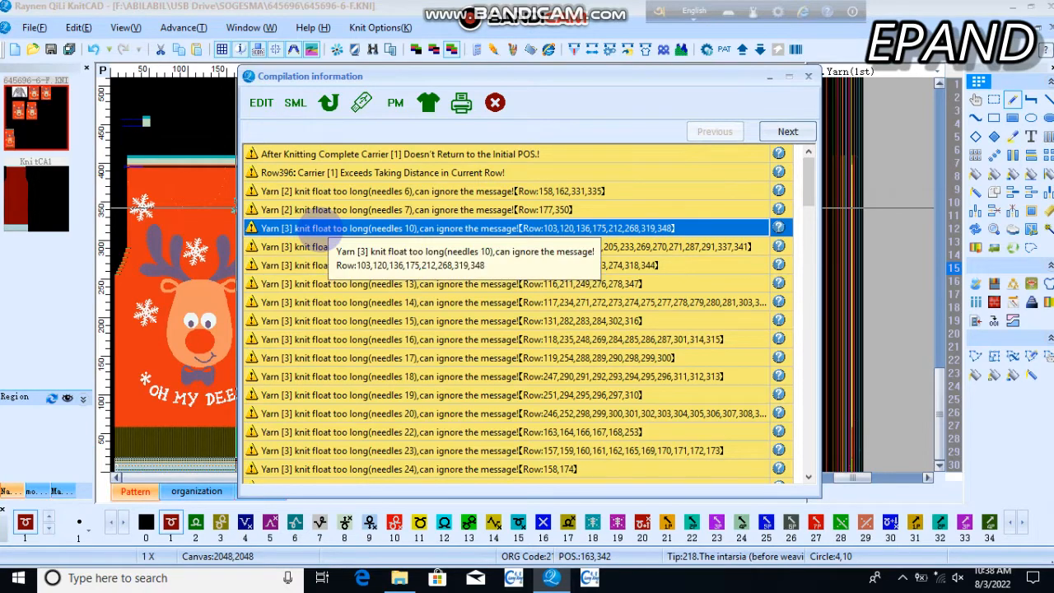
pyautogui.click(808, 76)
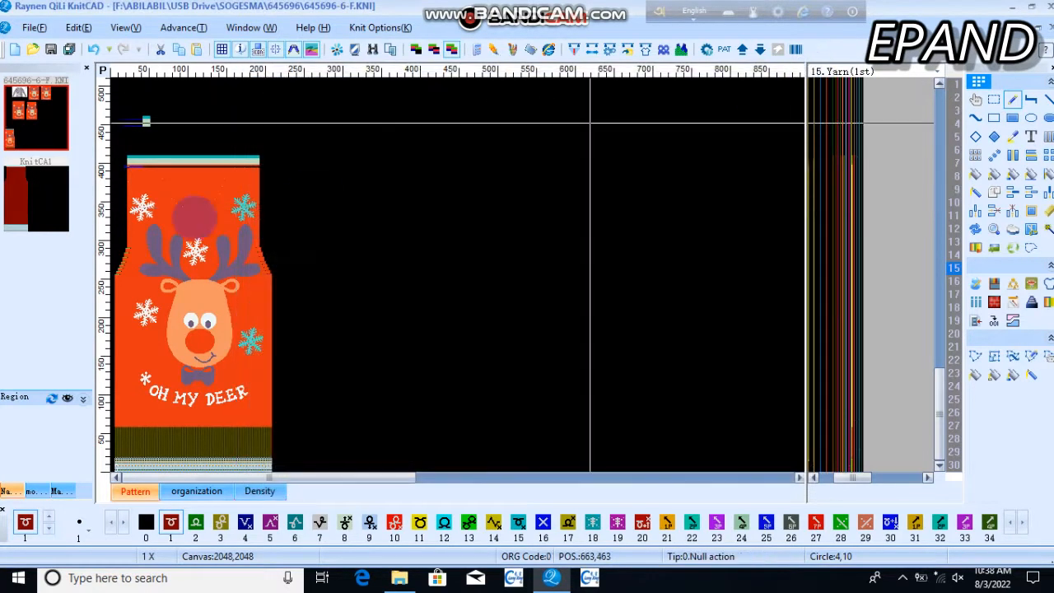
pyautogui.scroll(4, 126, 417)
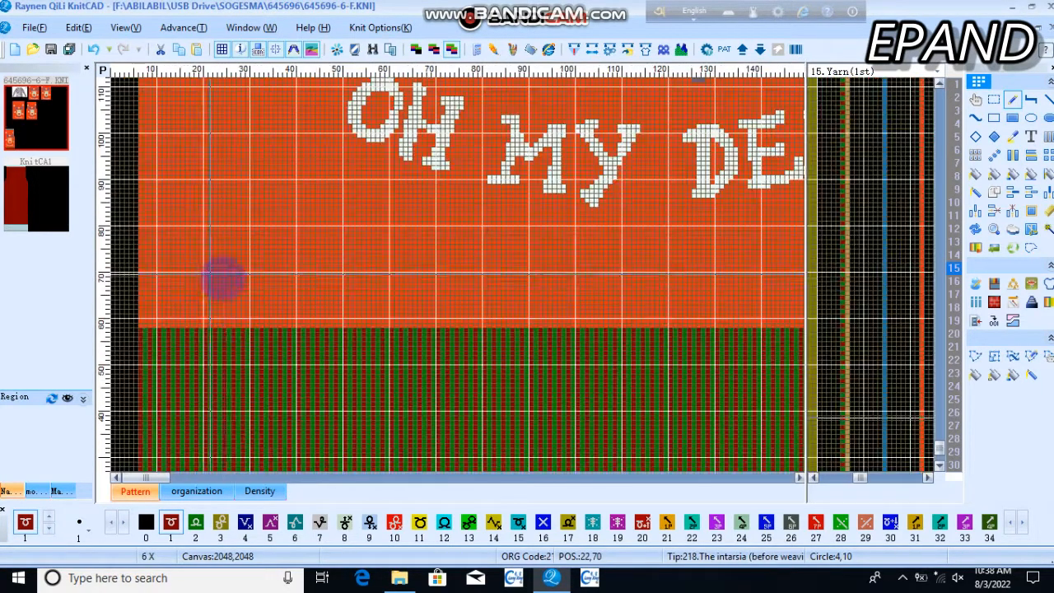
pyautogui.scroll(1, 238, 278)
pyautogui.scroll(-5, 618, 107)
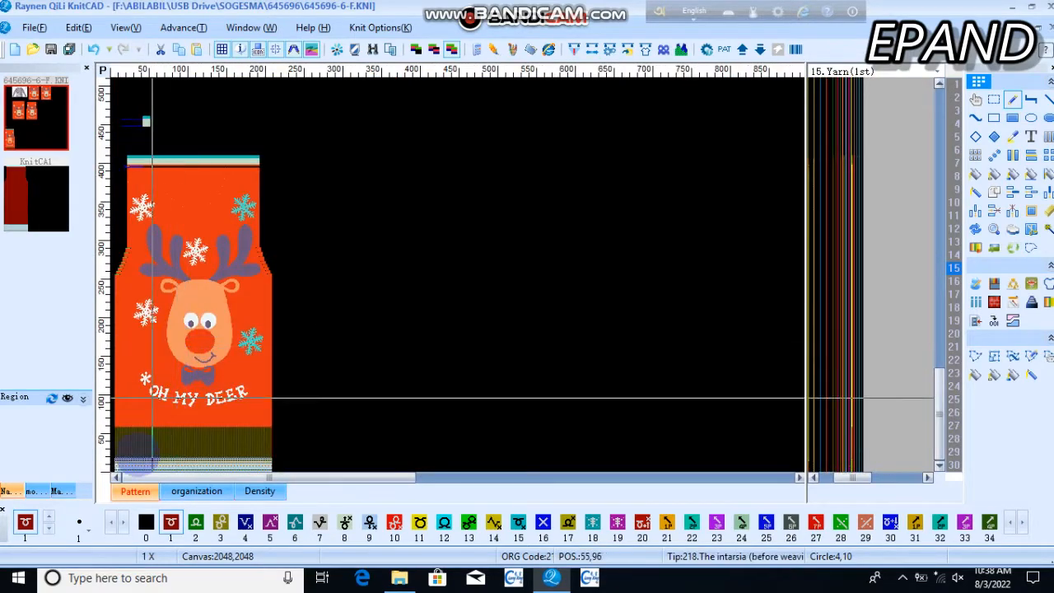
pyautogui.scroll(6, 145, 465)
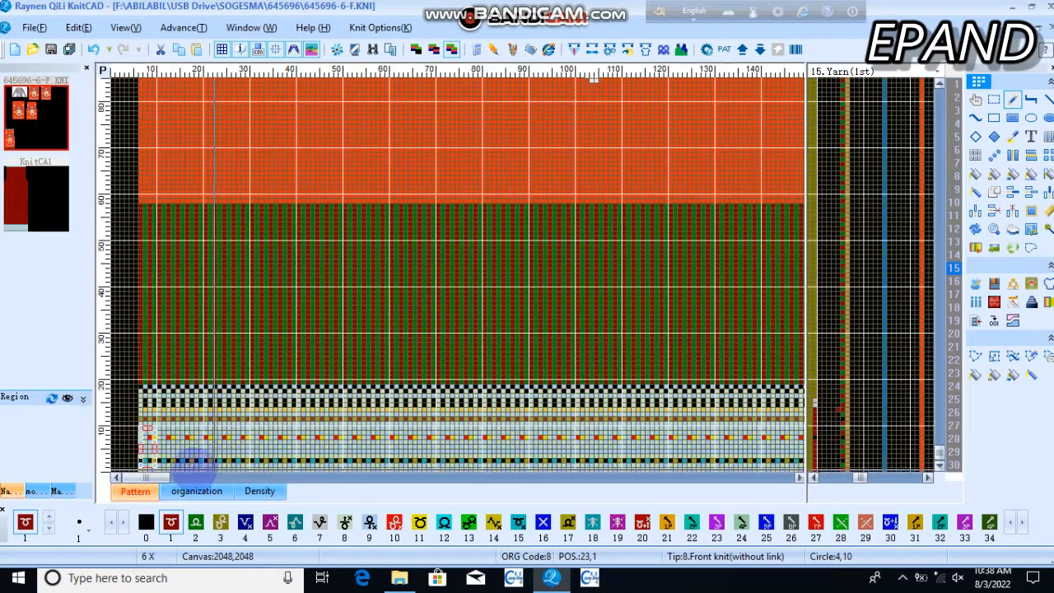
pyautogui.scroll(-6, 313, 466)
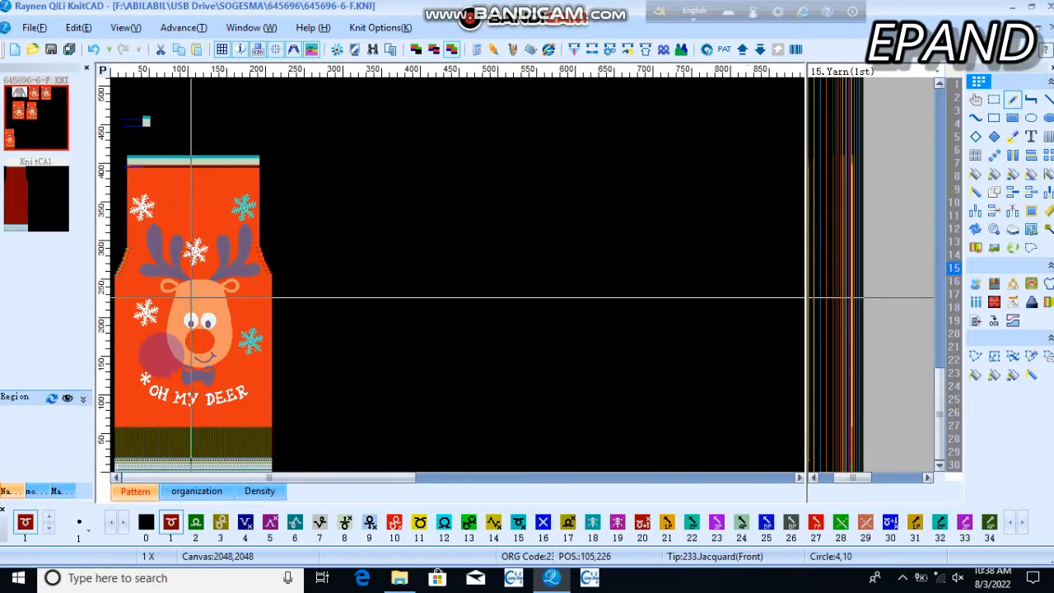
pyautogui.scroll(1, 153, 387)
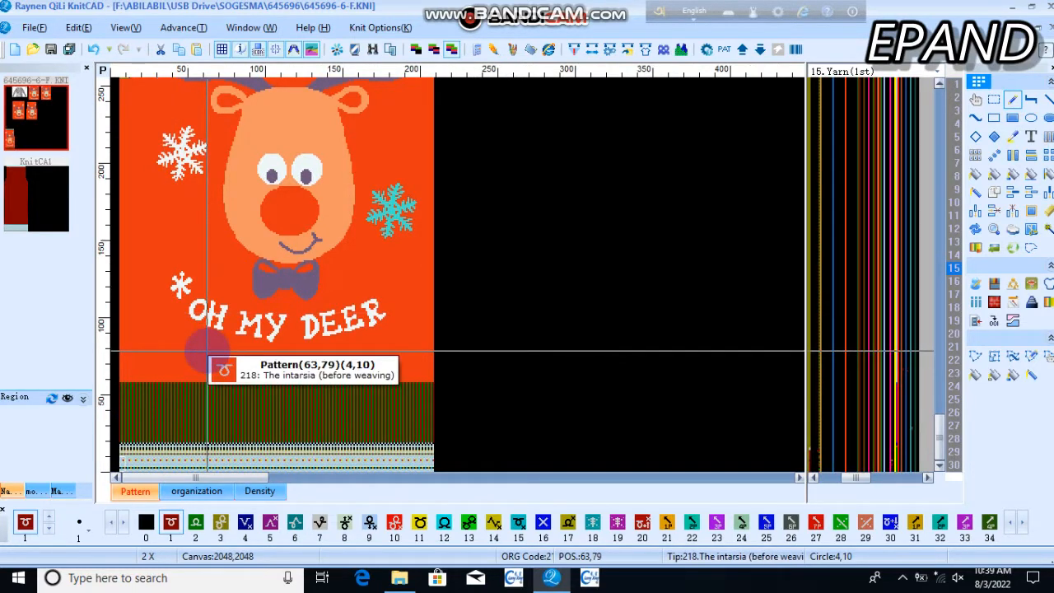
pyautogui.scroll(4, 161, 468)
pyautogui.scroll(-5, 362, 438)
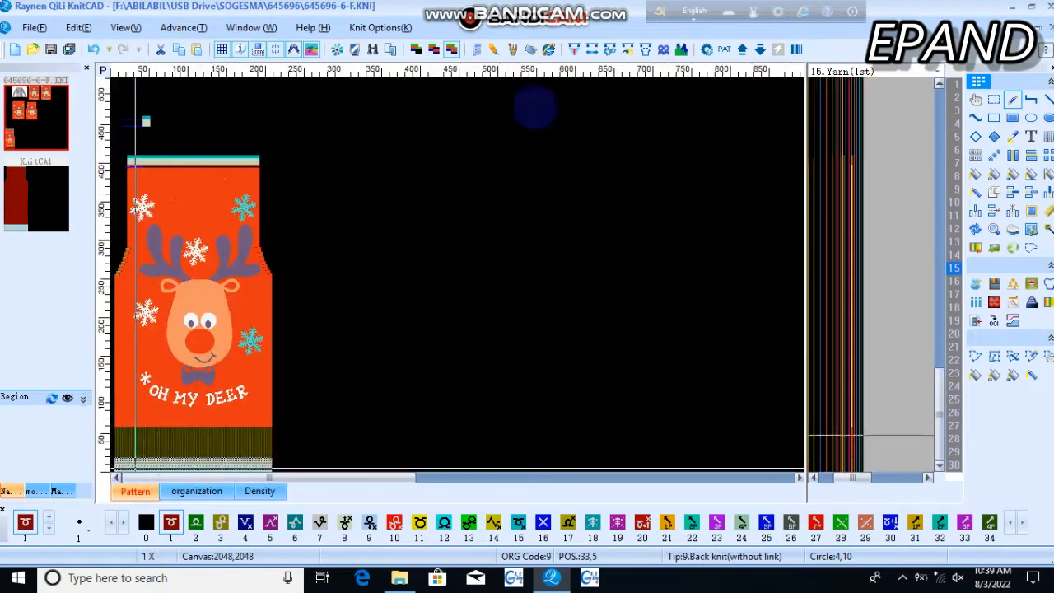
# Close the small swatch's simulation preview and open one for the entire deer vest
pyautogui.click(680, 49)
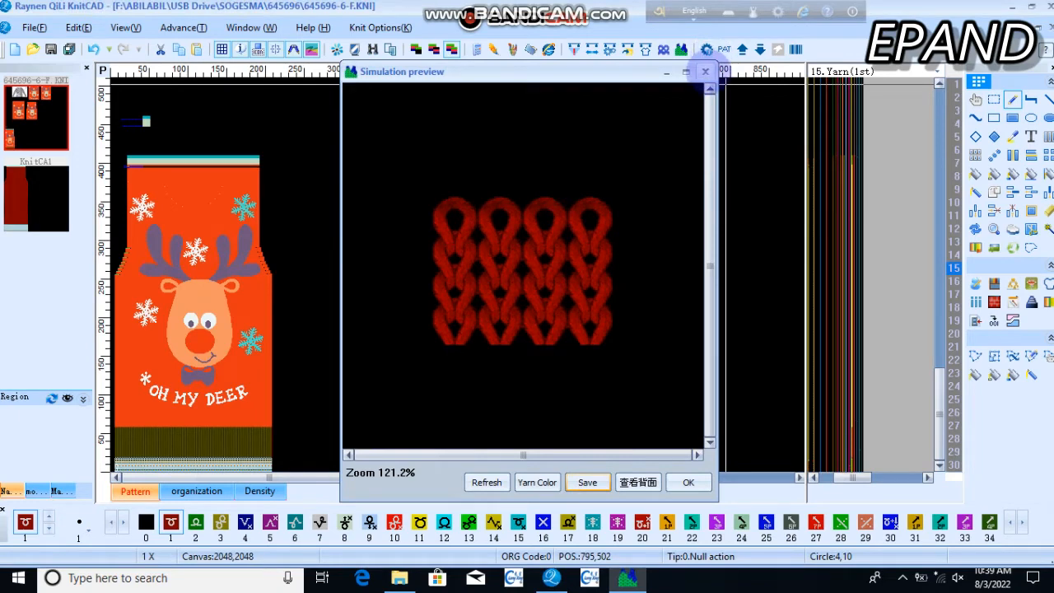
pyautogui.click(706, 73)
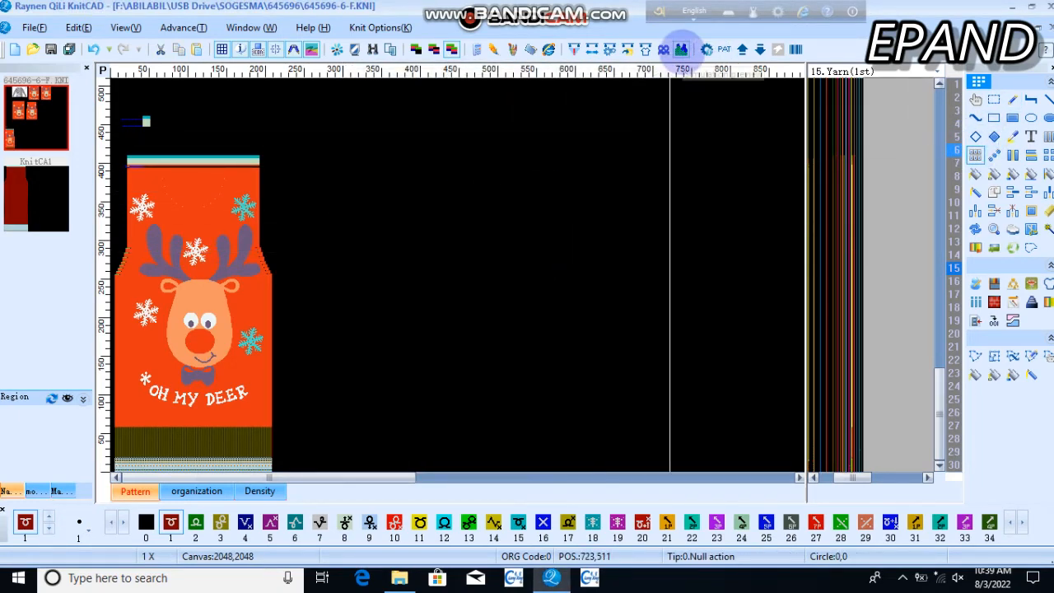
pyautogui.click(682, 48)
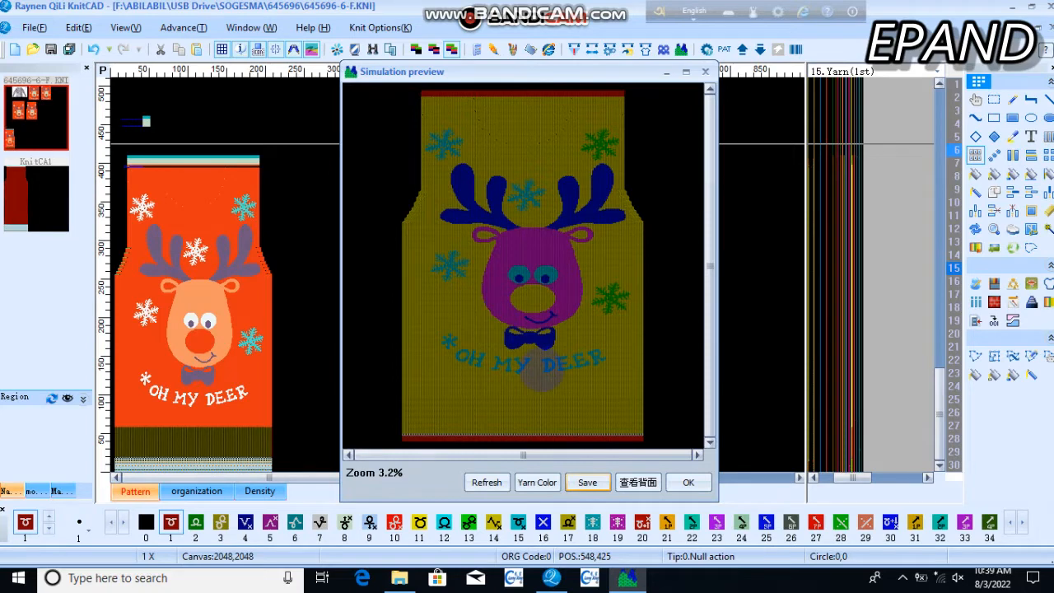
# Inspect the simulated vest's deer motif, lettering and armhole decreases up close, and return to the full view
pyautogui.scroll(1, 540, 375)
pyautogui.scroll(1, 540, 362)
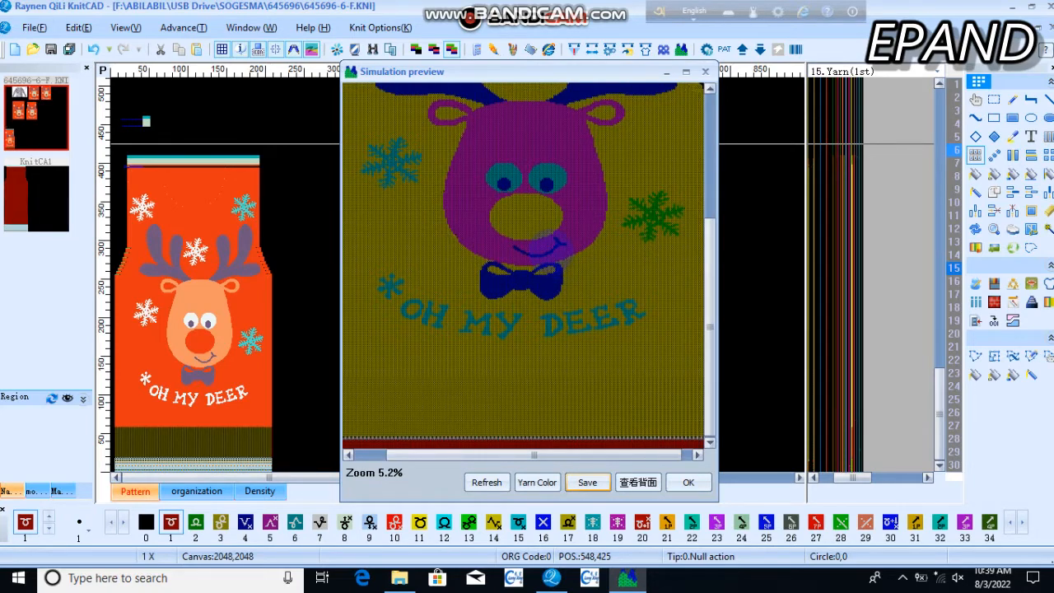
pyautogui.scroll(-1, 554, 243)
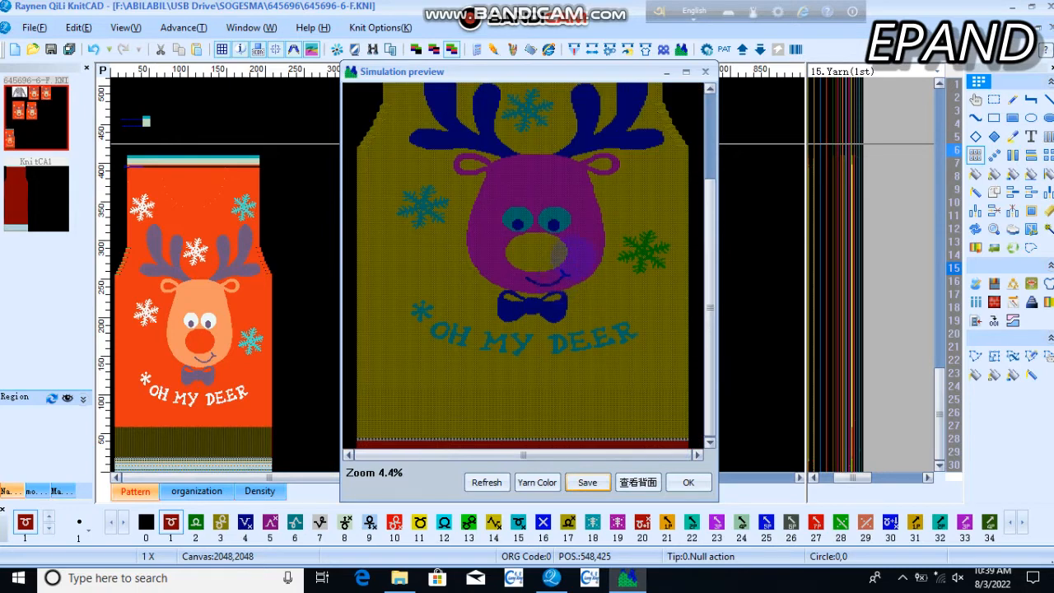
pyautogui.scroll(-1, 566, 251)
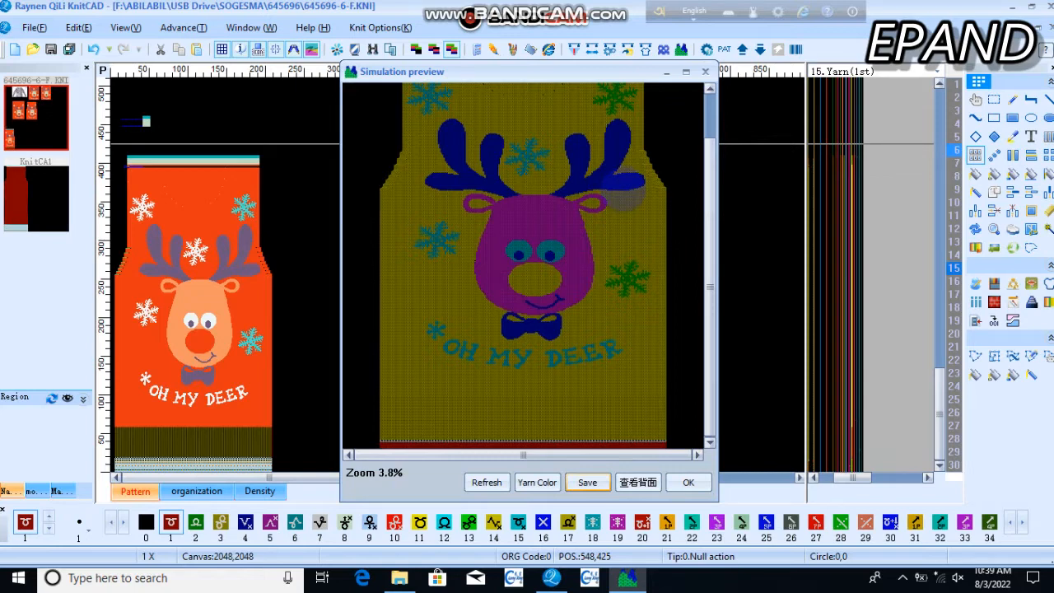
pyautogui.scroll(-1, 621, 211)
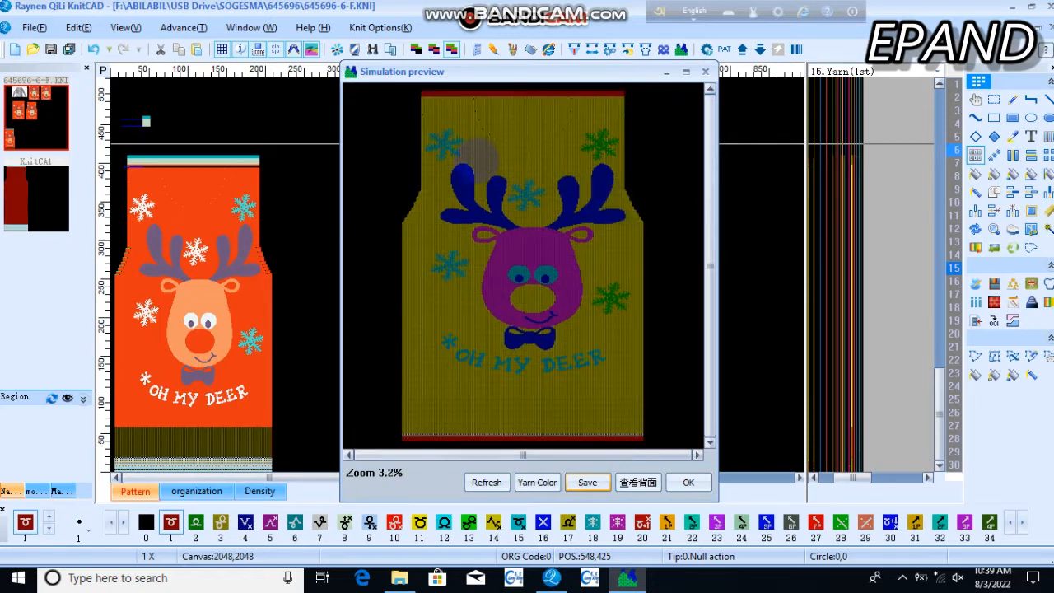
pyautogui.scroll(3, 405, 212)
pyautogui.scroll(10, 412, 294)
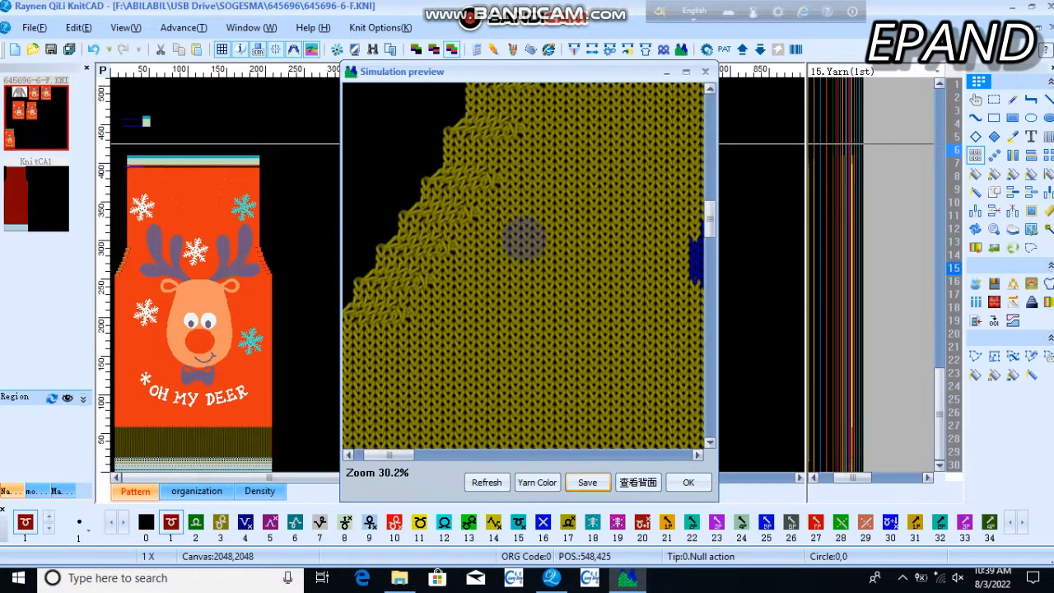
pyautogui.scroll(-9, 525, 239)
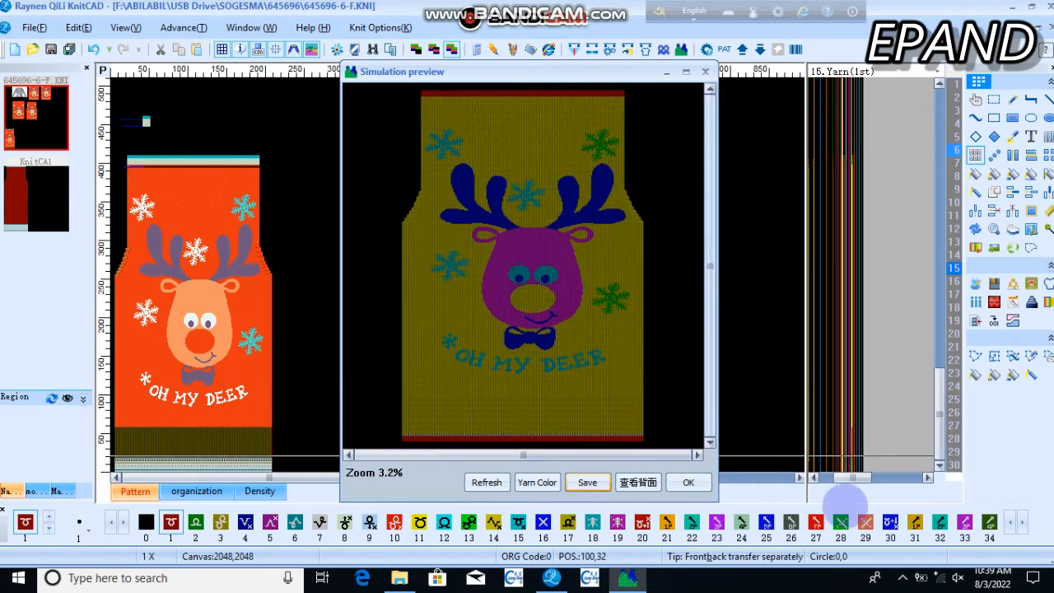
pyautogui.click(902, 577)
pyautogui.click(872, 545)
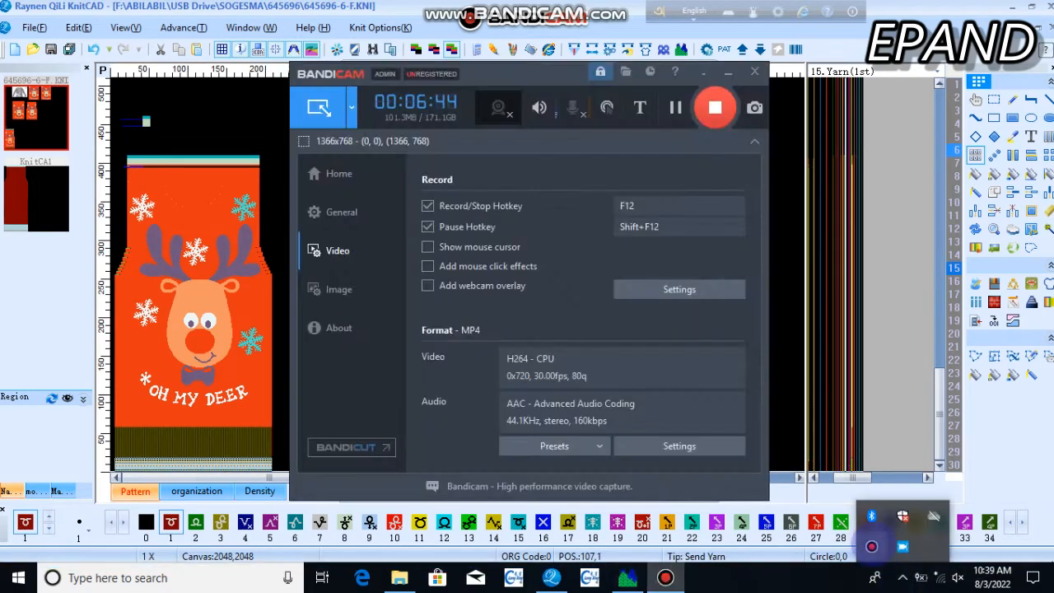